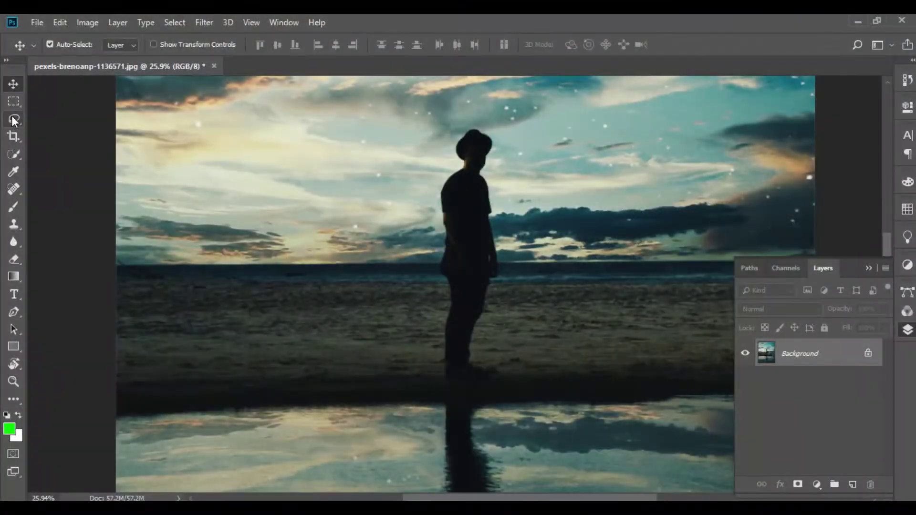
- Brush a Quick Selection over the man's silhouette from his hat down to his shoes
click(14, 153)
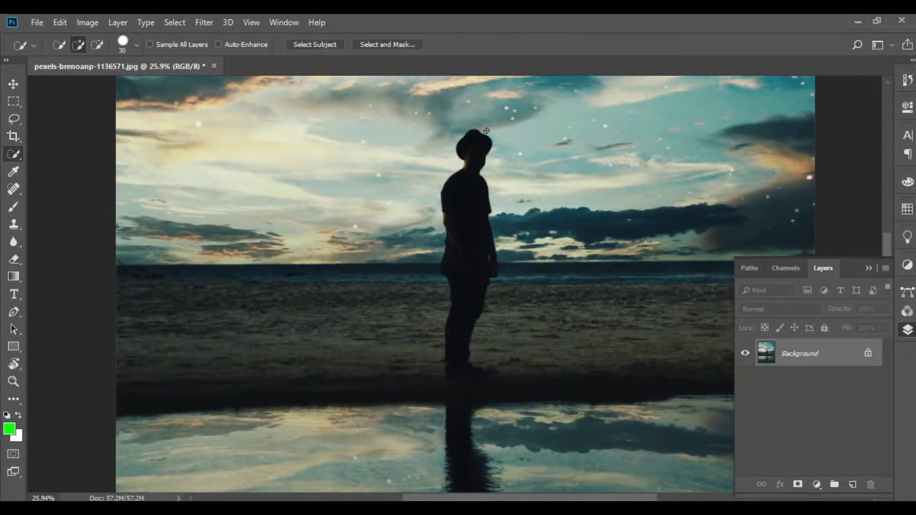
scroll(486, 130, up, 5)
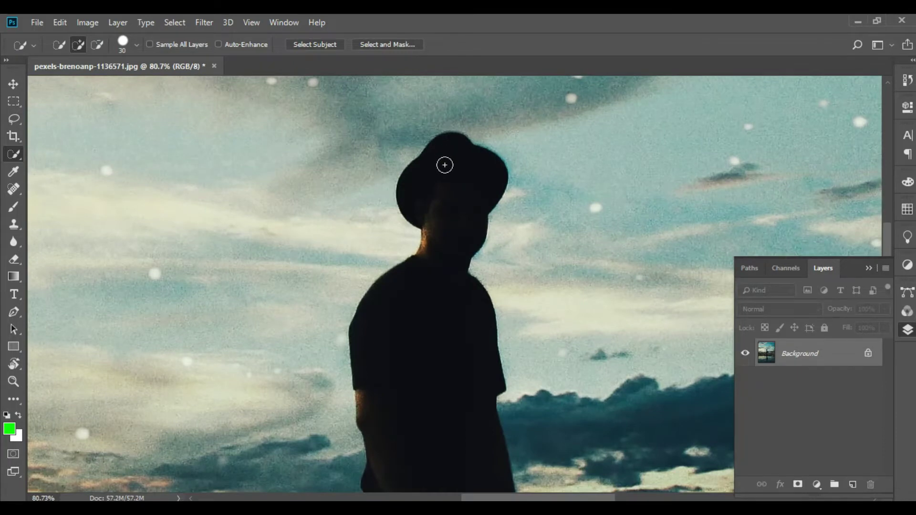
drag(445, 166, 454, 170)
scroll(454, 166, down, 3)
drag(421, 257, 435, 233)
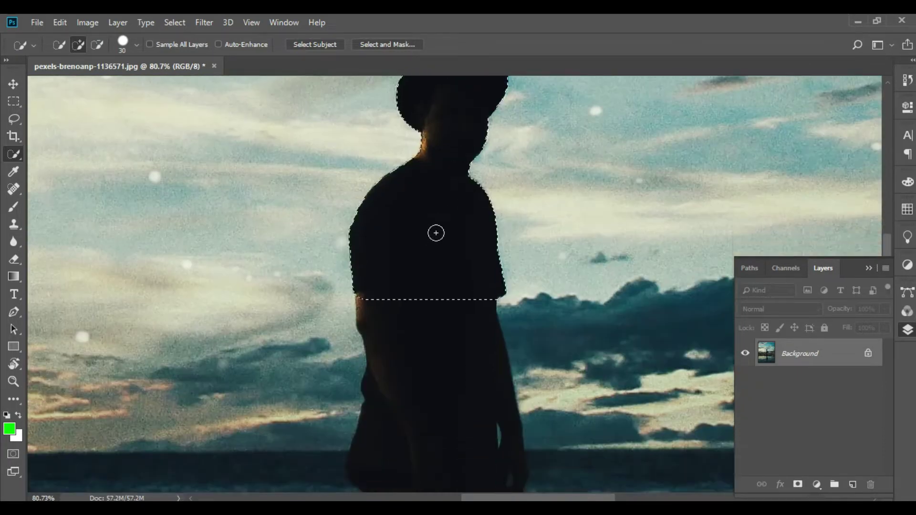
scroll(436, 233, down, 3)
scroll(436, 238, down, 3)
mouse_move(428, 268)
mouse_down()
mouse_move(440, 254)
mouse_move(413, 286)
mouse_move(407, 319)
mouse_move(449, 313)
mouse_move(405, 323)
mouse_move(463, 316)
mouse_move(423, 300)
mouse_move(469, 326)
mouse_move(442, 327)
mouse_up()
scroll(423, 266, down, 3)
scroll(434, 260, down, 1)
scroll(413, 286, down, 2)
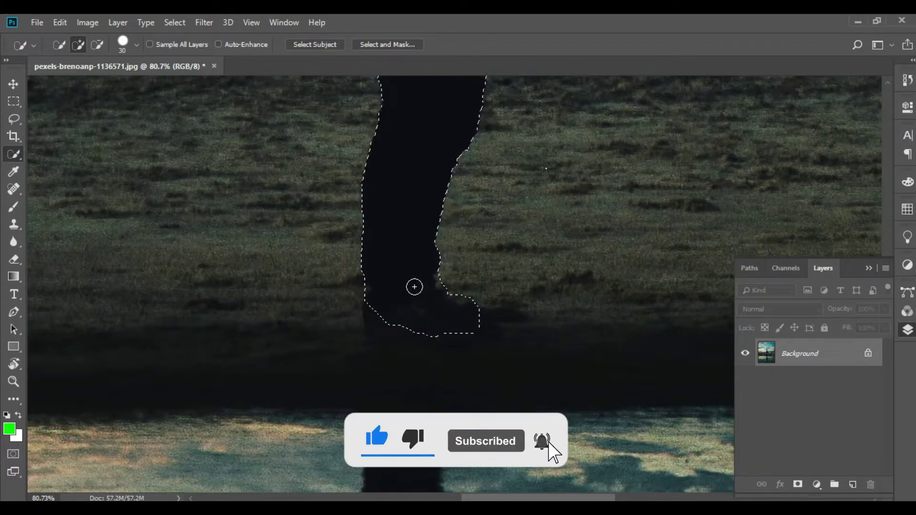
- Copy the selected man onto Layer 1, check the cut-out, and leave Layer 1 hidden
right_click(414, 288)
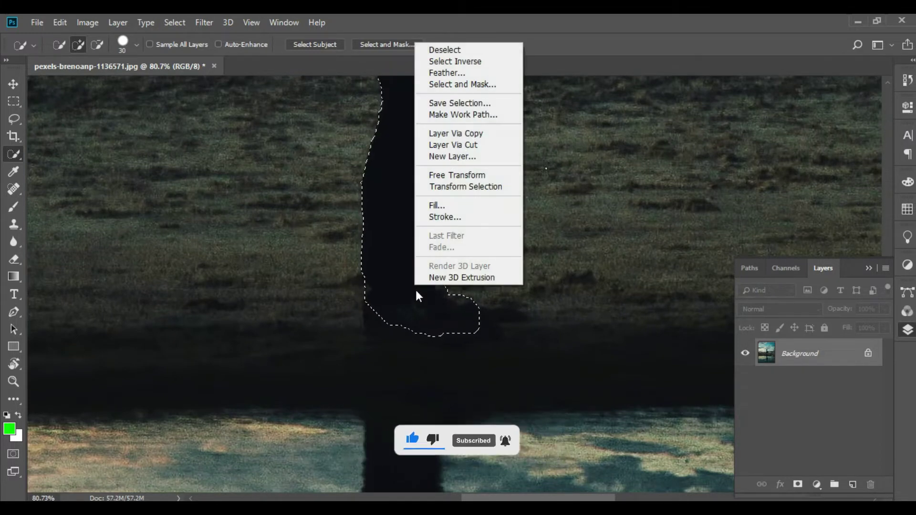
click(458, 134)
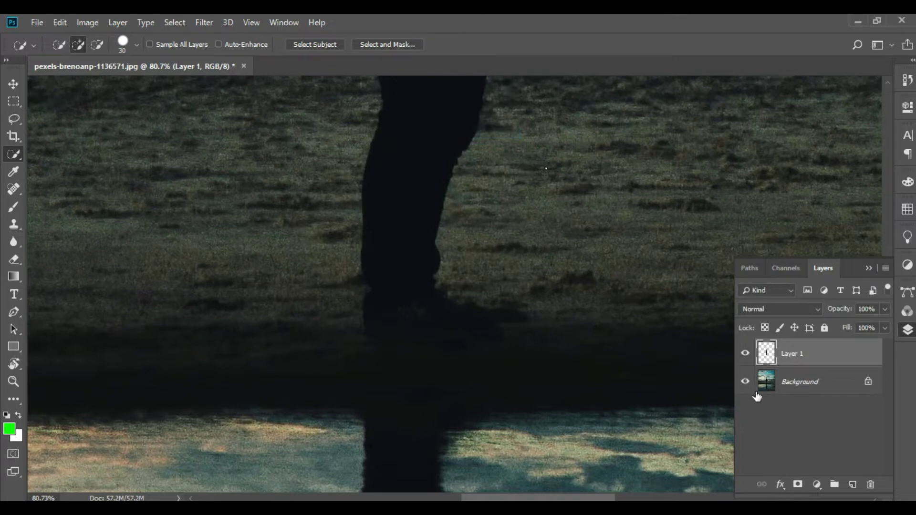
click(745, 381)
scroll(685, 247, down, 2)
scroll(674, 237, down, 3)
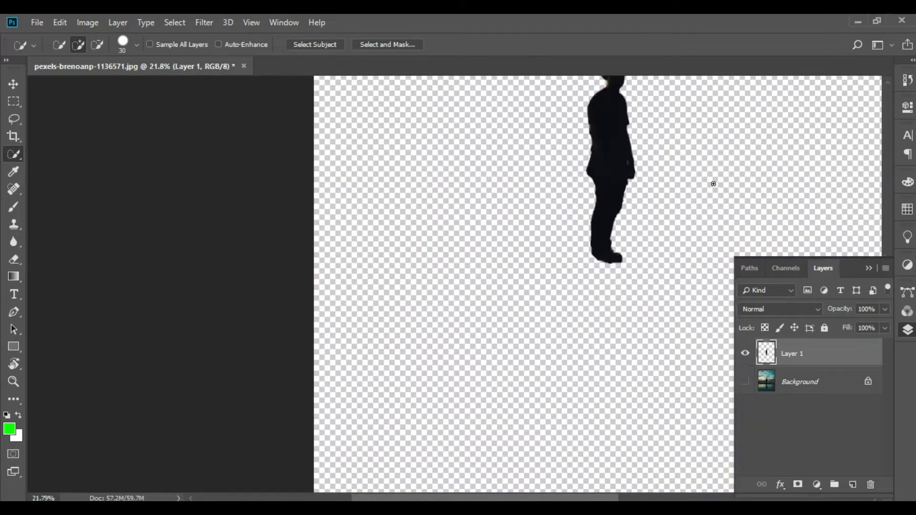
scroll(692, 177, up, 1)
click(745, 353)
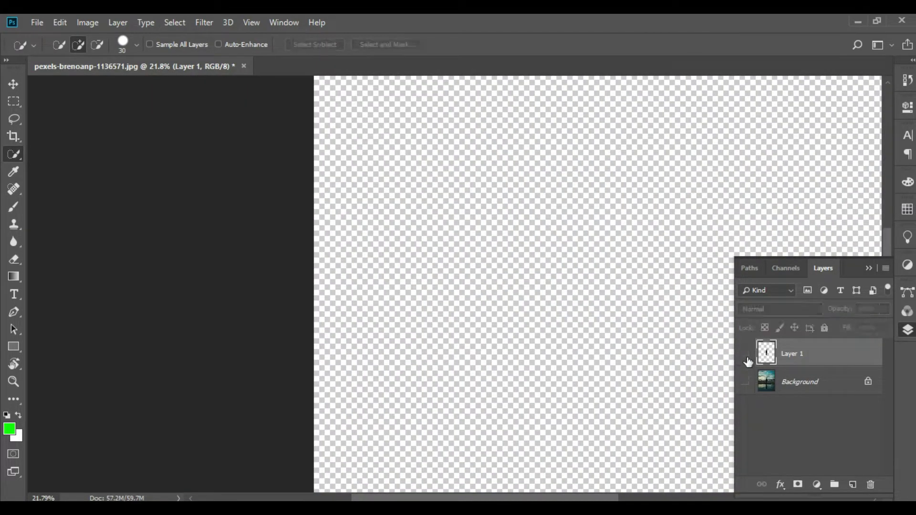
click(745, 382)
- Duplicate the Background layer into a Background copy
click(787, 386)
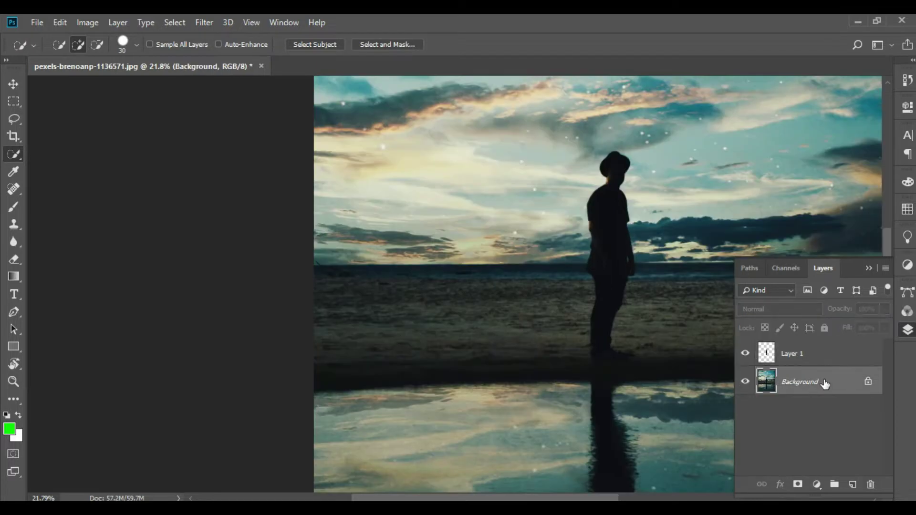
drag(824, 383, 853, 484)
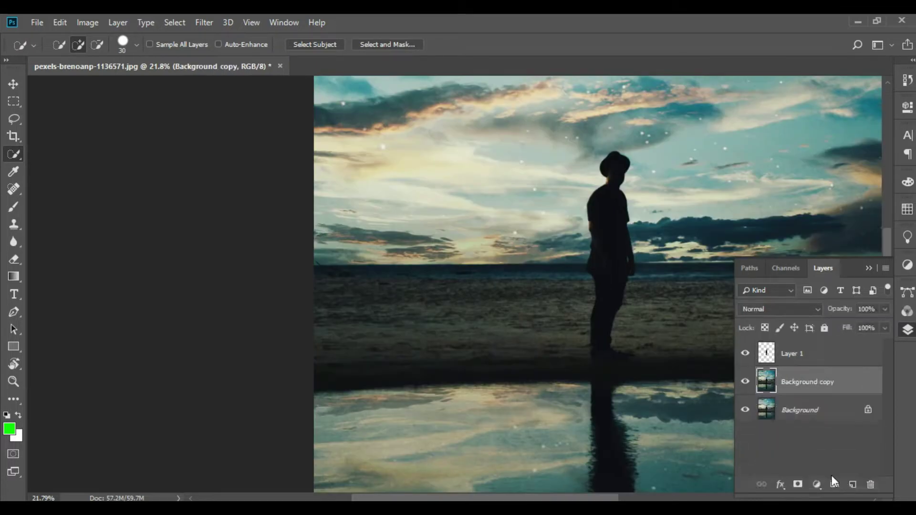
scroll(573, 296, right, 3)
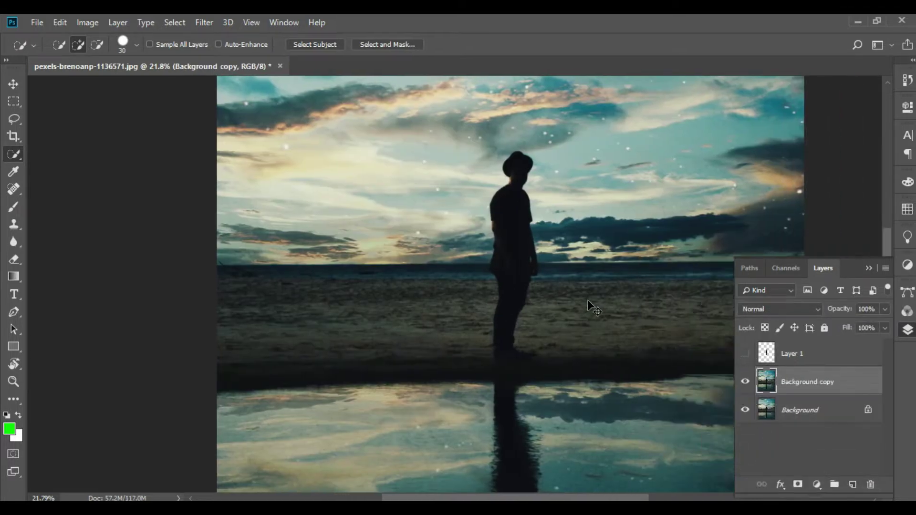
scroll(563, 286, up, 2)
click(14, 118)
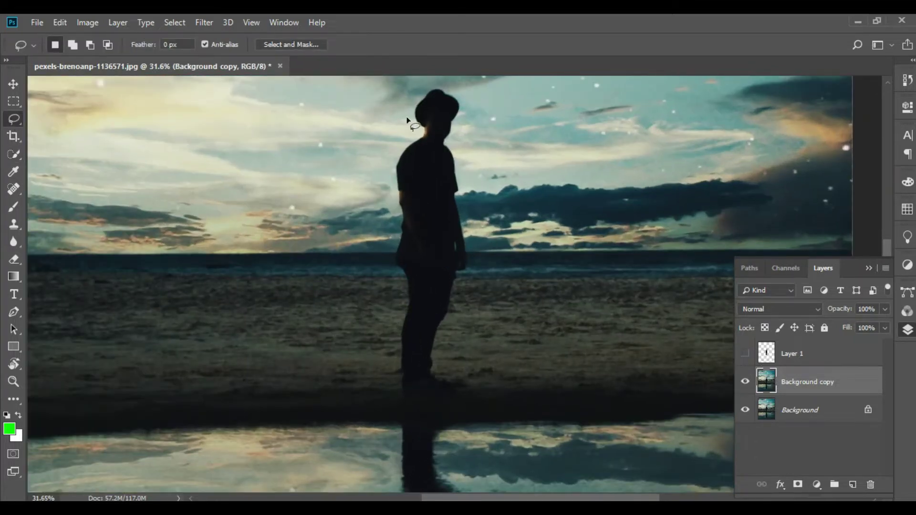
- Draw a loose Lasso outline around the entire figure on Background copy, from shoes to above the hat
scroll(407, 119, up, 1)
scroll(420, 105, up, 2)
scroll(427, 98, up, 1)
scroll(445, 99, up, 2)
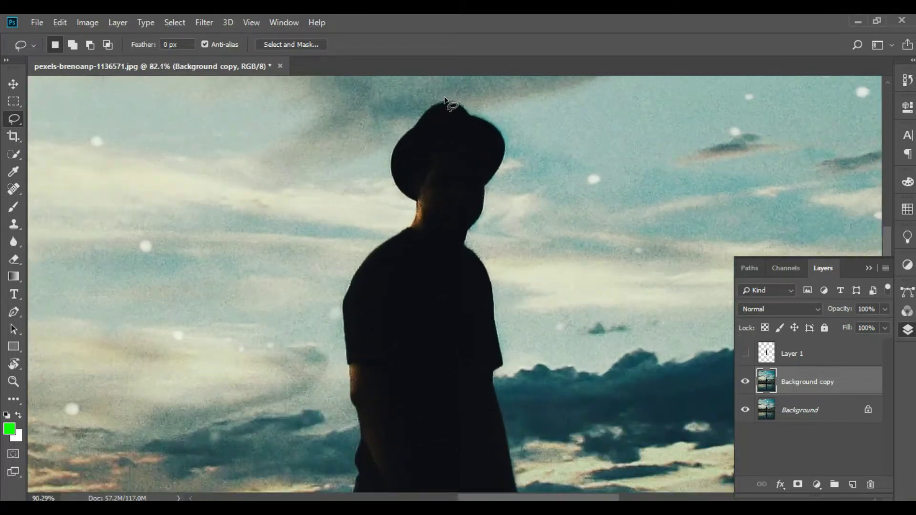
scroll(445, 101, up, 1)
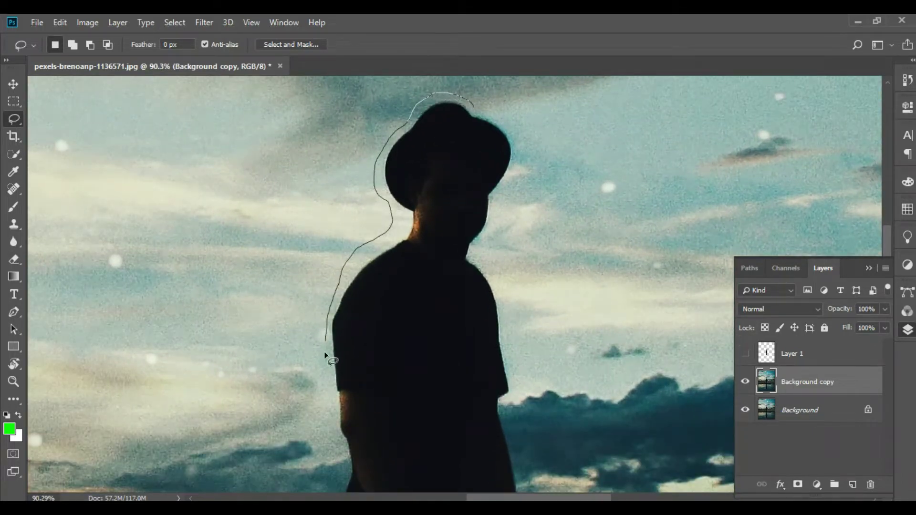
drag(325, 355, 367, 141)
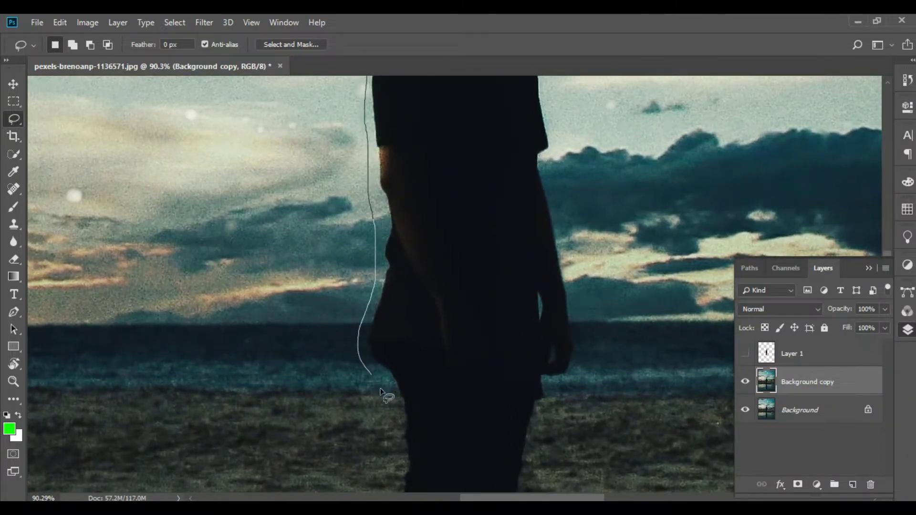
mouse_move(382, 394)
mouse_down()
mouse_move(399, 395)
mouse_move(448, 104)
mouse_up()
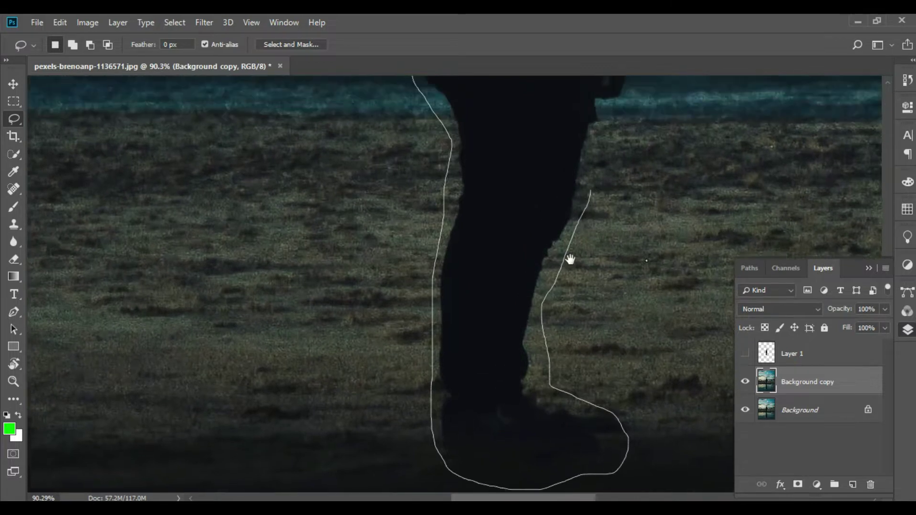
drag(584, 177, 507, 386)
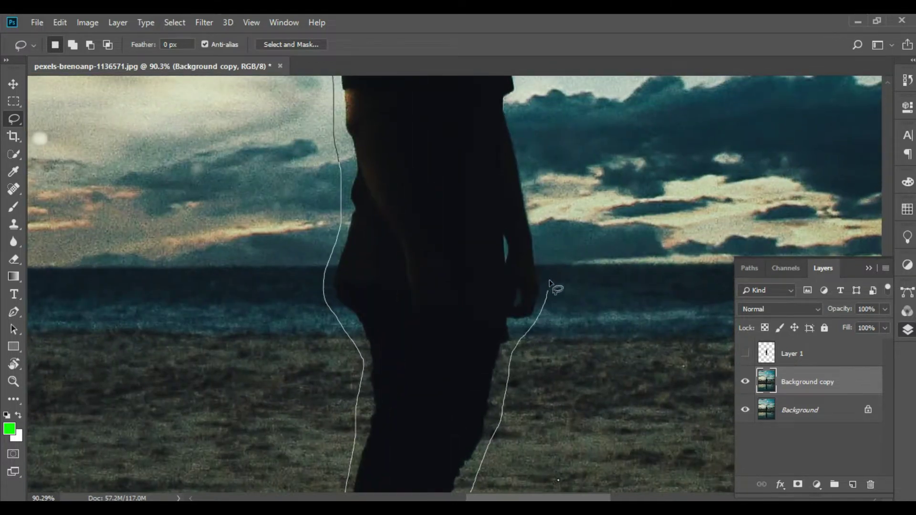
drag(524, 109, 525, 336)
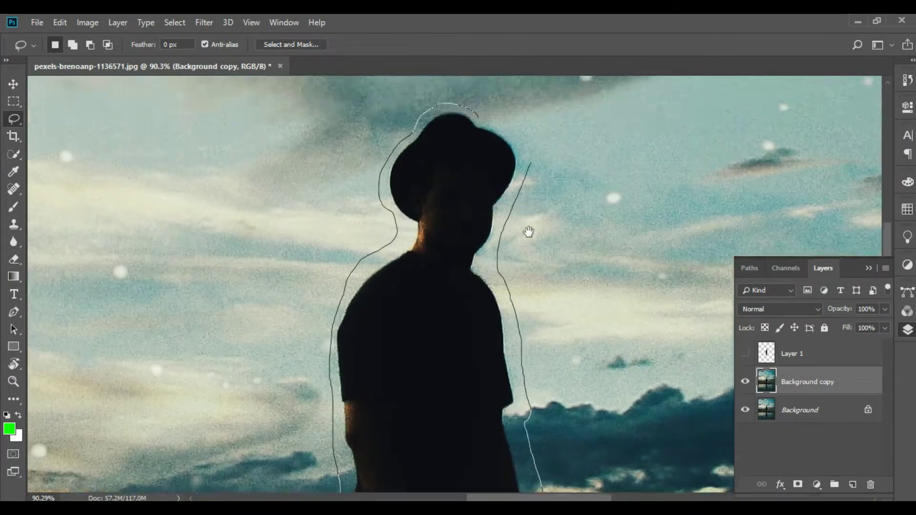
mouse_move(528, 126)
mouse_down()
mouse_move(528, 285)
mouse_move(499, 248)
mouse_up()
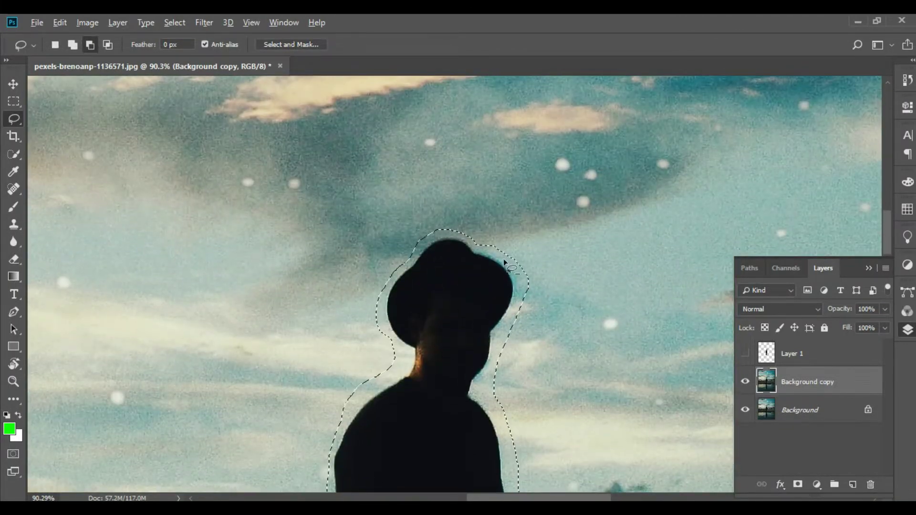
scroll(503, 258, down, 4)
scroll(505, 281, down, 1)
- Content-Aware Fill the selection to erase the man, then deselect
right_click(475, 258)
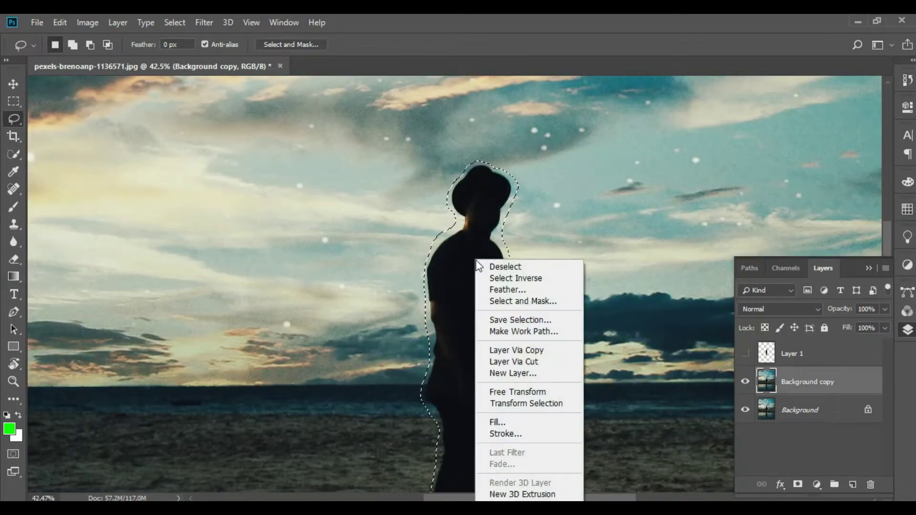
click(528, 423)
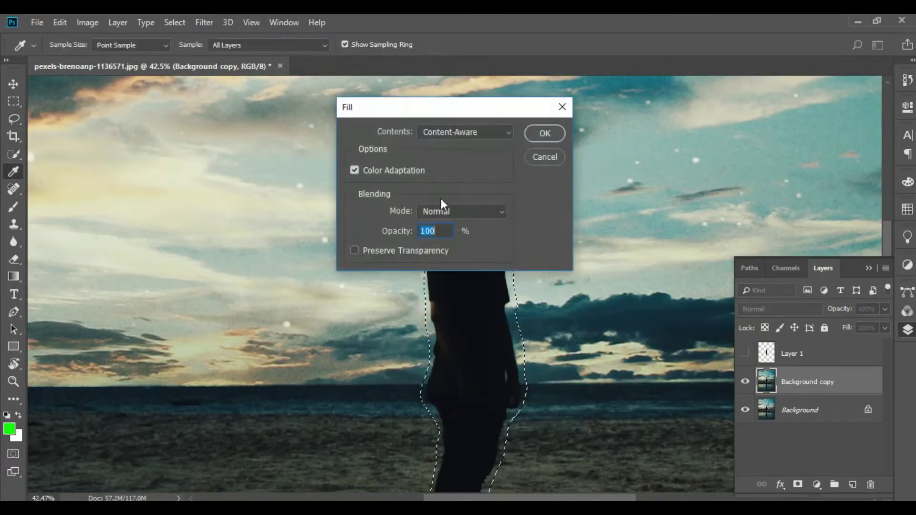
click(543, 134)
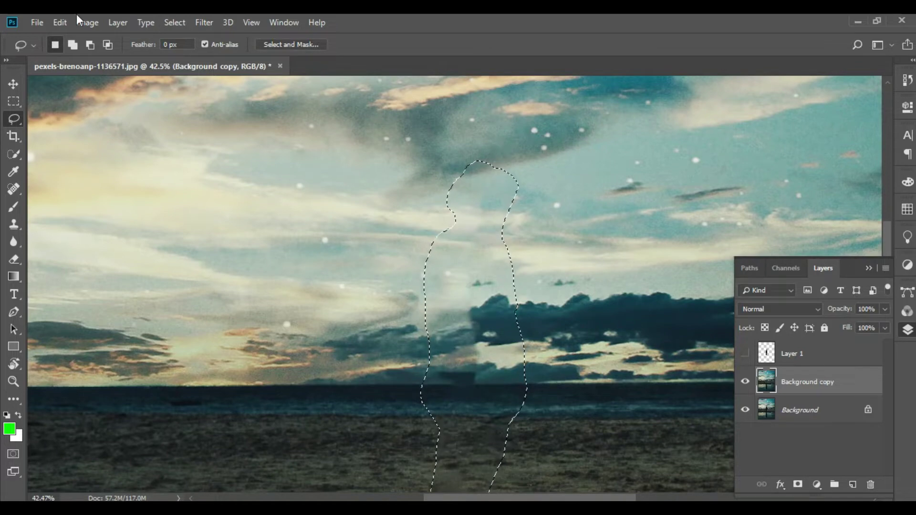
click(174, 22)
click(183, 50)
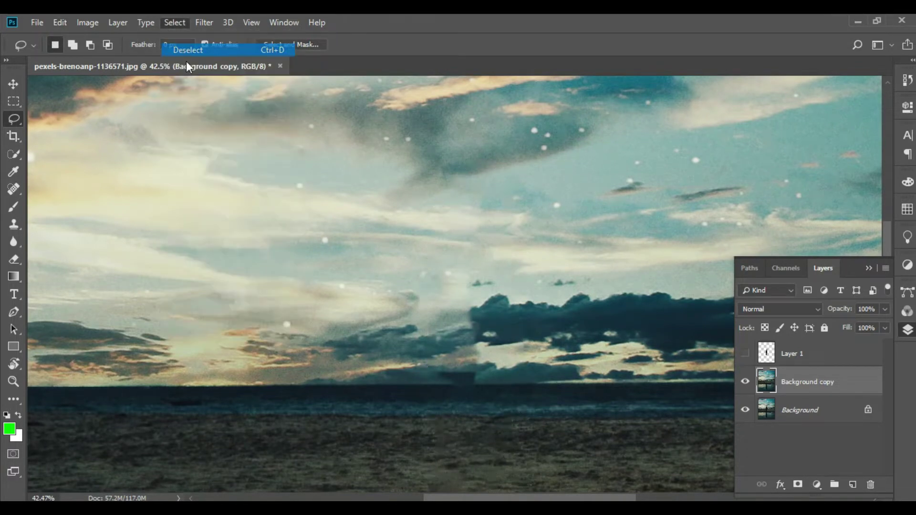
- Show Layer 1 again, duplicate it, and make Layer 1 active
click(745, 354)
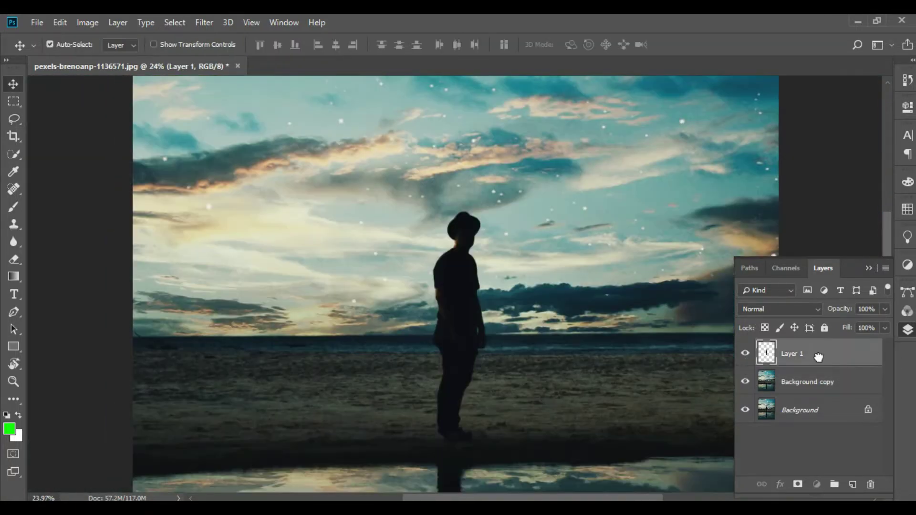
drag(792, 354, 852, 483)
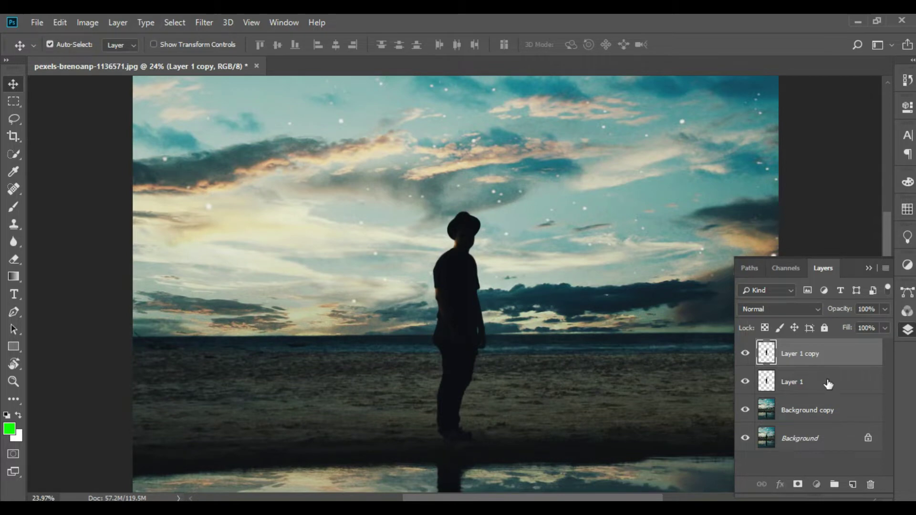
click(828, 385)
click(205, 23)
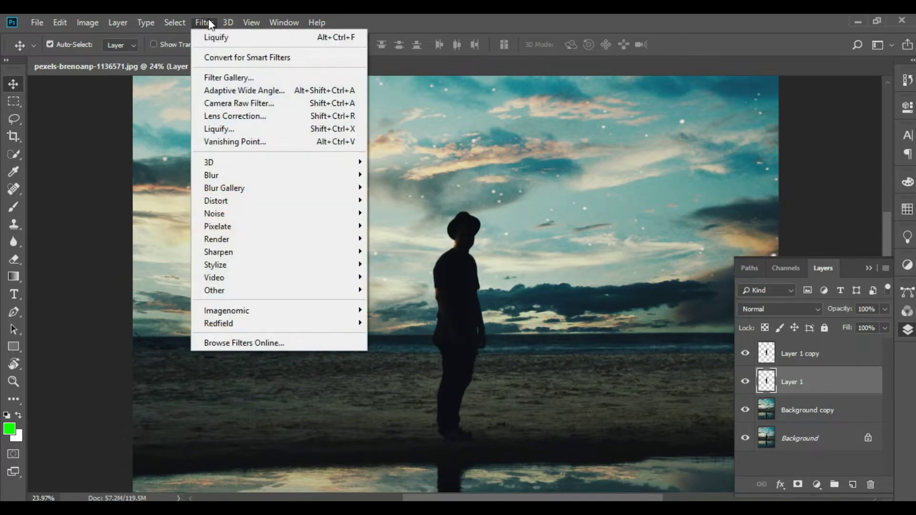
- In Liquify, Forward-Warp the shoulder and lower arm into long leftward streaks
click(256, 129)
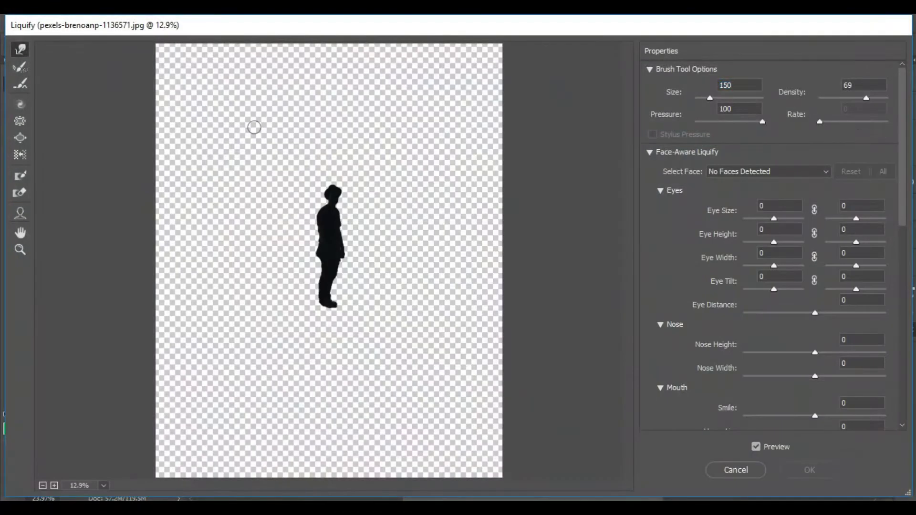
scroll(333, 208, up, 2)
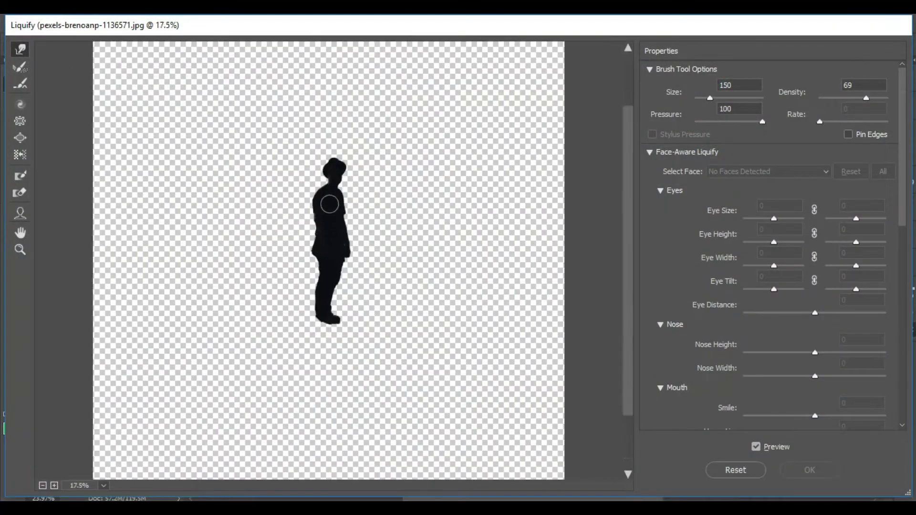
scroll(330, 198, up, 3)
scroll(321, 174, up, 1)
scroll(319, 159, up, 1)
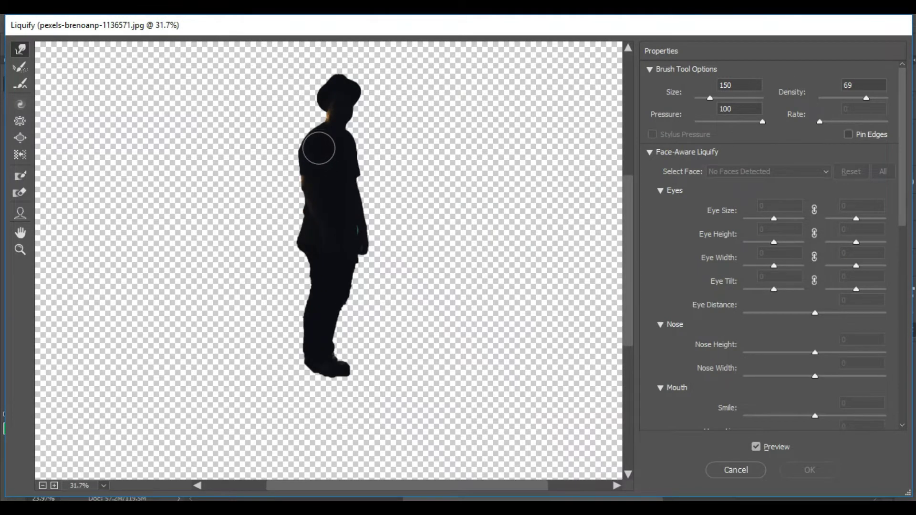
mouse_move(318, 148)
mouse_down()
mouse_move(198, 142)
mouse_move(270, 164)
mouse_move(306, 190)
mouse_move(245, 205)
mouse_up()
mouse_move(326, 202)
mouse_down()
mouse_move(245, 194)
mouse_move(270, 213)
mouse_move(222, 167)
mouse_up()
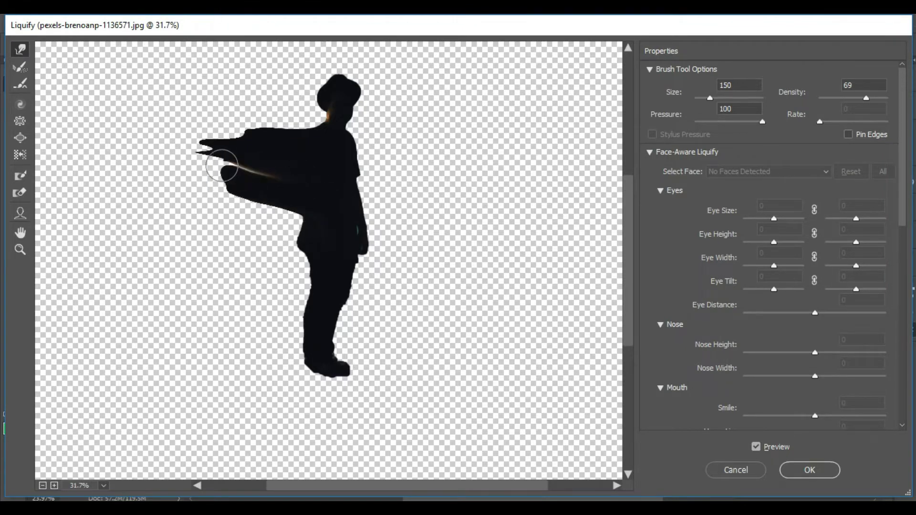
mouse_move(287, 198)
mouse_down()
mouse_move(204, 164)
mouse_move(188, 198)
mouse_up()
mouse_move(303, 222)
mouse_down()
mouse_move(220, 196)
mouse_move(213, 216)
mouse_up()
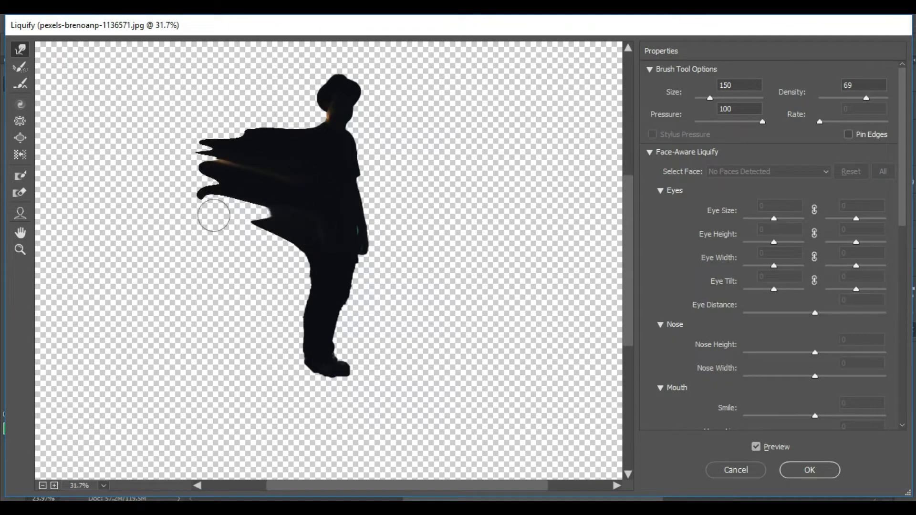
mouse_move(283, 210)
mouse_down()
mouse_move(268, 196)
mouse_move(165, 180)
mouse_up()
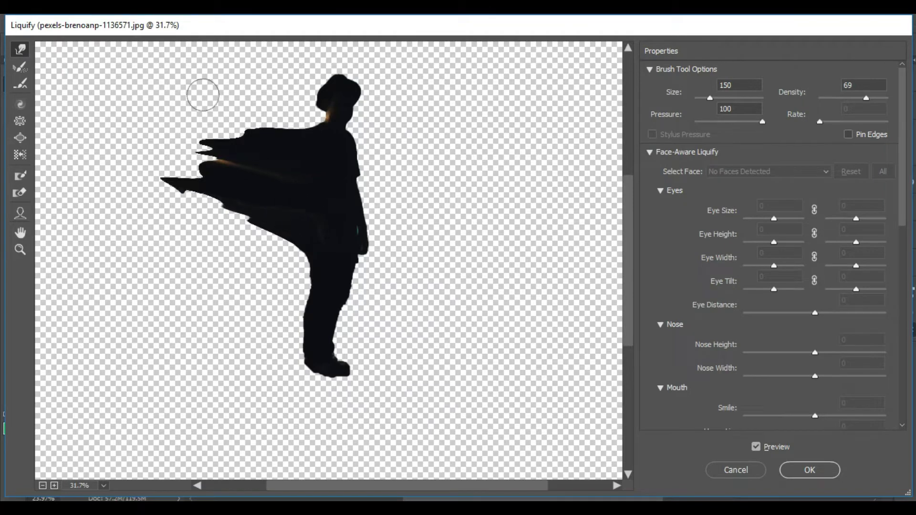
- Warp the head and neck into long spikes streaming left
drag(322, 116, 257, 101)
mouse_move(319, 98)
mouse_down()
mouse_move(240, 67)
mouse_move(257, 80)
mouse_move(247, 67)
mouse_up()
drag(314, 79, 220, 69)
drag(316, 116, 222, 103)
drag(282, 117, 205, 104)
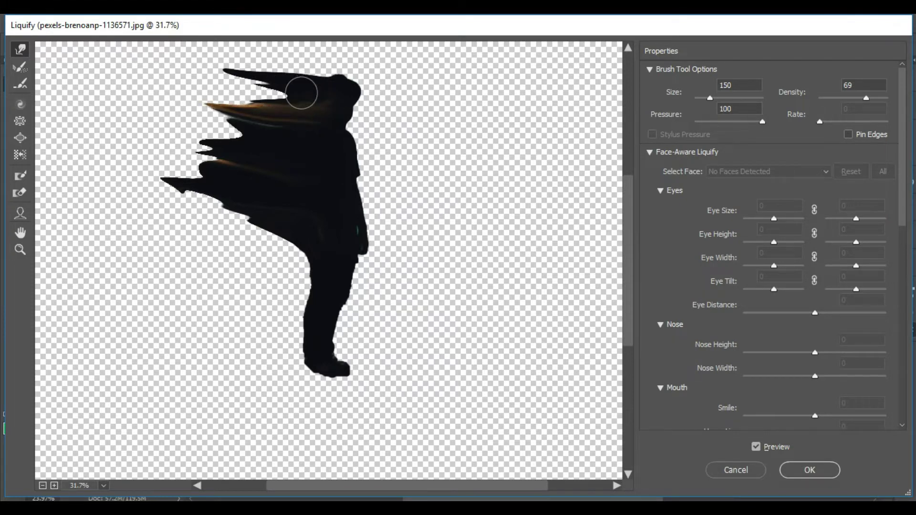
mouse_move(302, 93)
mouse_down()
mouse_move(190, 76)
mouse_move(217, 77)
mouse_up()
drag(304, 122, 191, 99)
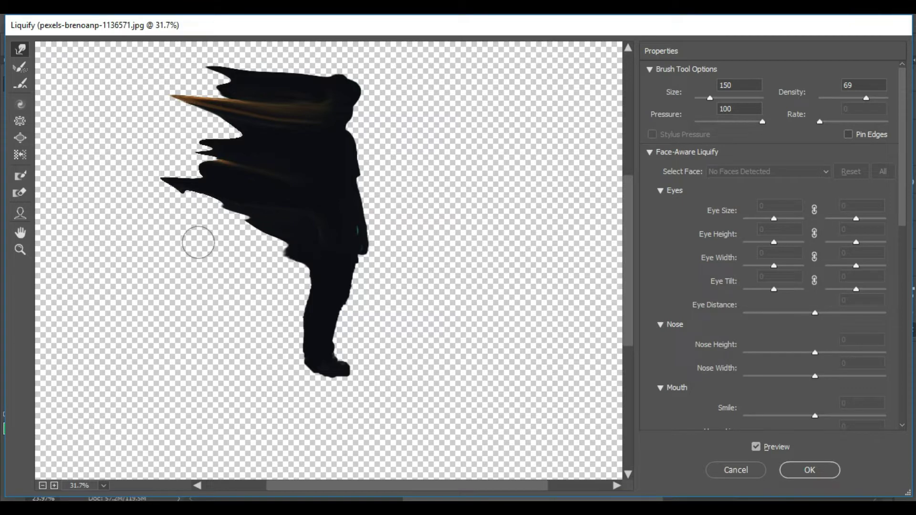
- Stretch thin spikes far left from the hip and add more hair spikes
drag(288, 254, 145, 214)
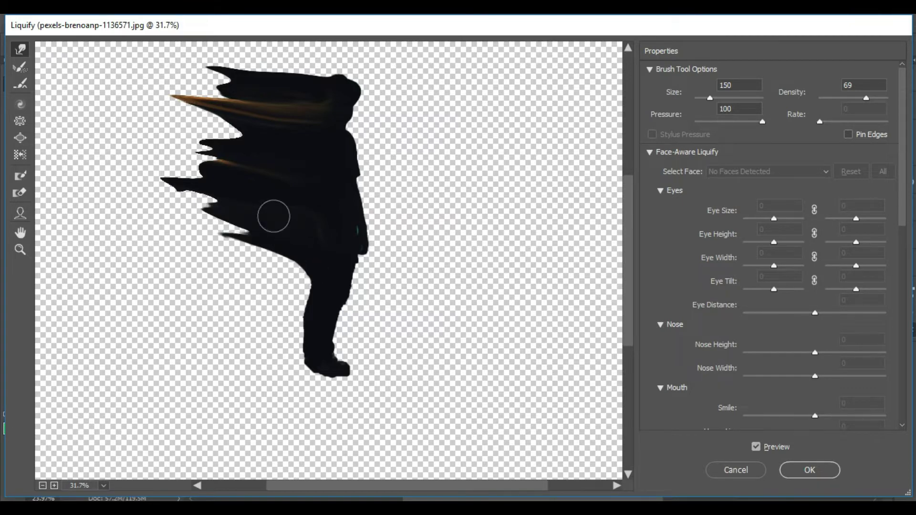
drag(291, 237, 106, 216)
mouse_move(297, 218)
mouse_down()
mouse_move(101, 174)
mouse_move(114, 174)
mouse_up()
drag(305, 185, 115, 133)
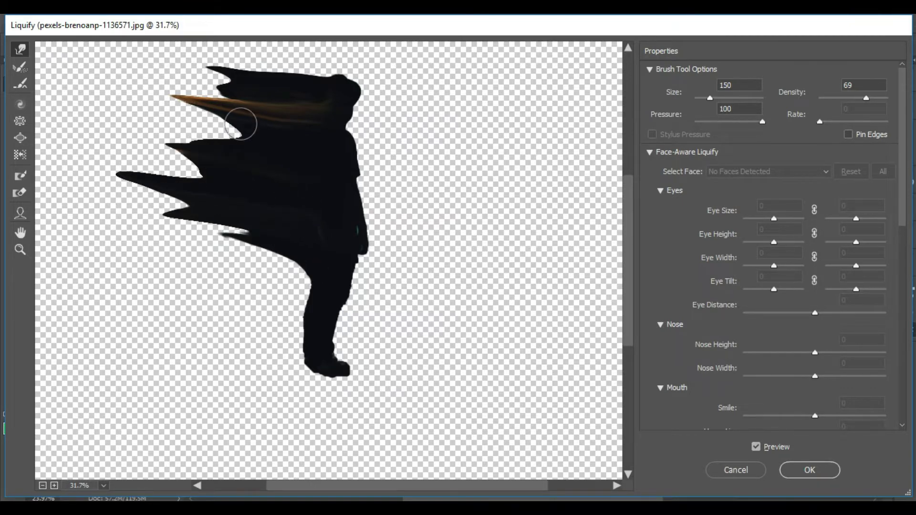
drag(248, 119, 135, 115)
scroll(294, 207, left, 2)
drag(294, 207, 133, 204)
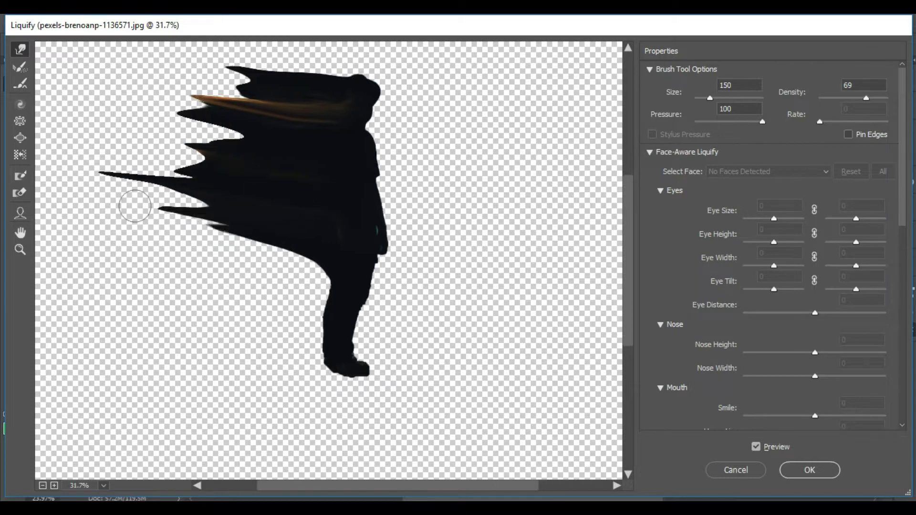
drag(321, 260, 247, 244)
drag(290, 161, 143, 112)
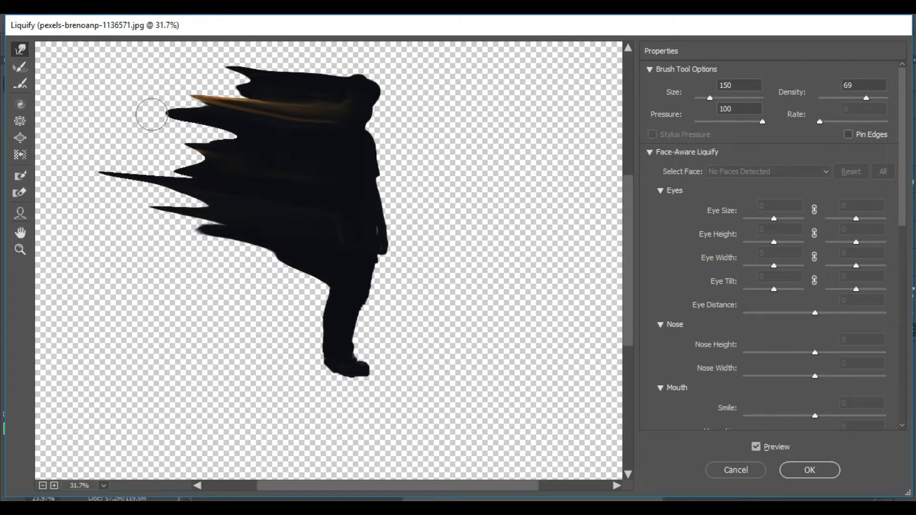
- Taper the lower edge, extend the hair streak, apply Liquify, and add a mask to Layer 1
scroll(290, 160, left, 2)
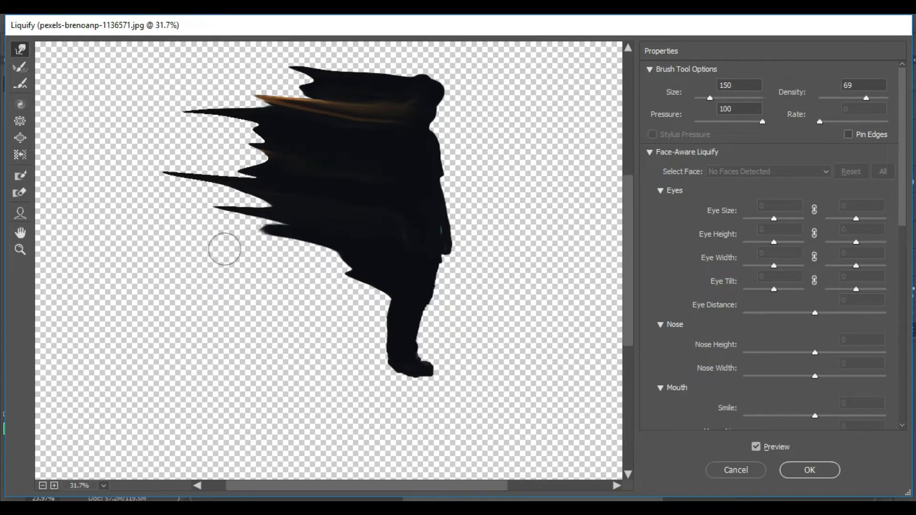
drag(352, 260, 280, 246)
drag(348, 253, 274, 249)
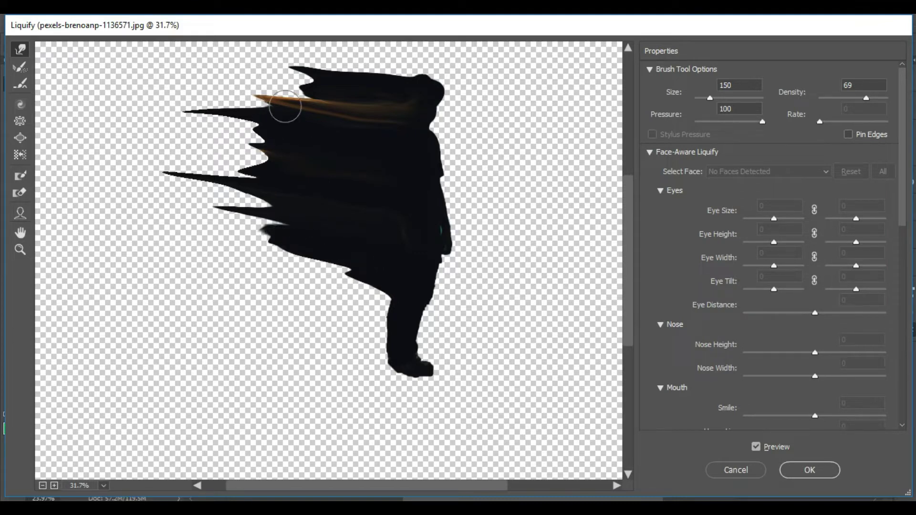
drag(320, 88, 199, 68)
drag(348, 99, 154, 89)
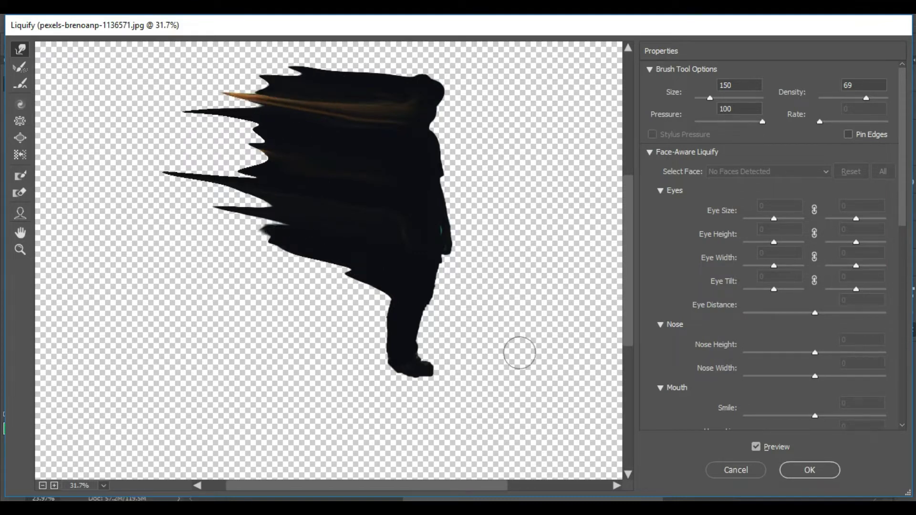
scroll(207, 224, left, 1)
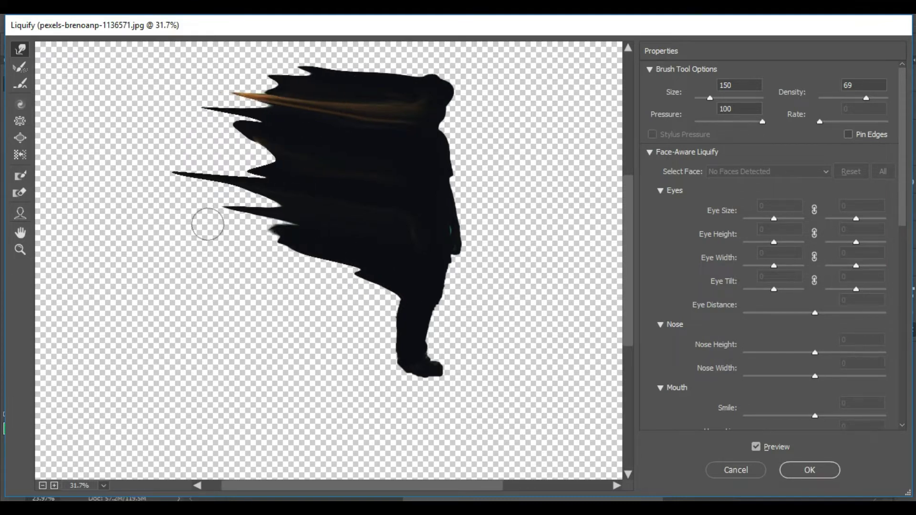
click(817, 472)
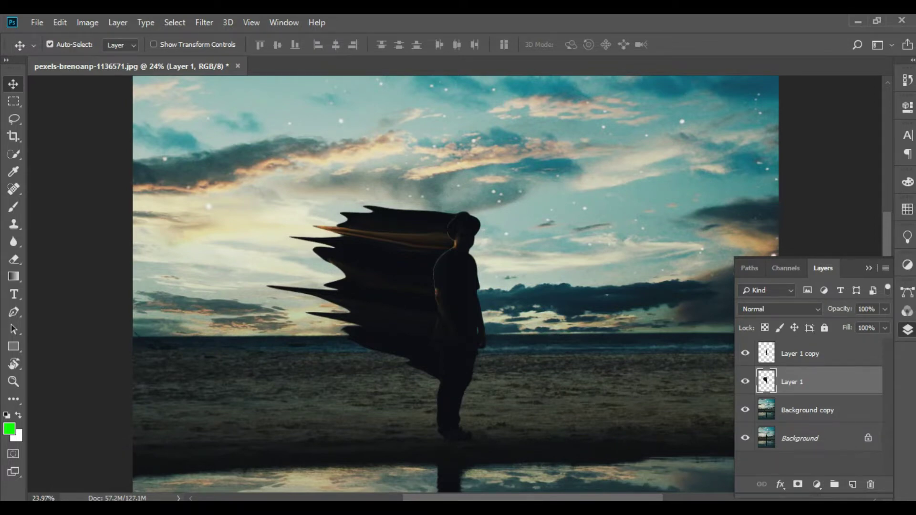
click(796, 485)
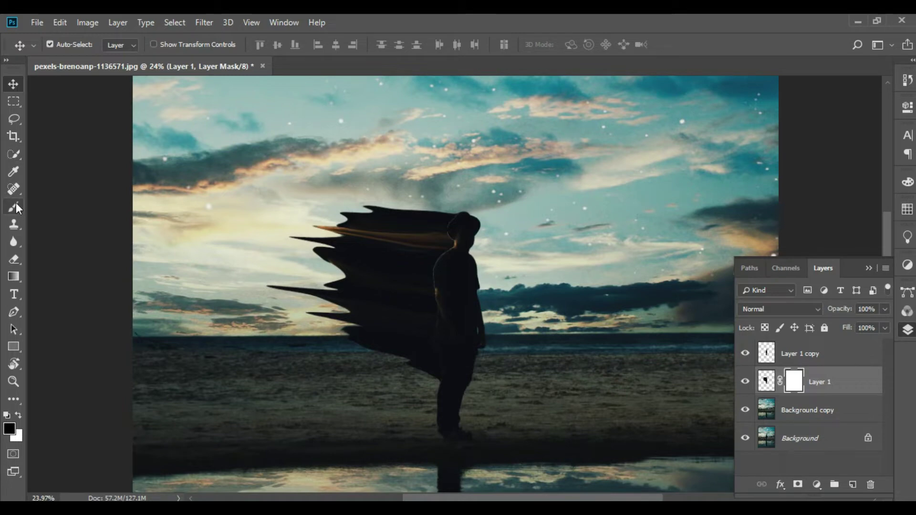
- Invert Layer 1's mask to black and add a white mask to Layer 1 copy
key(ctrl+i)
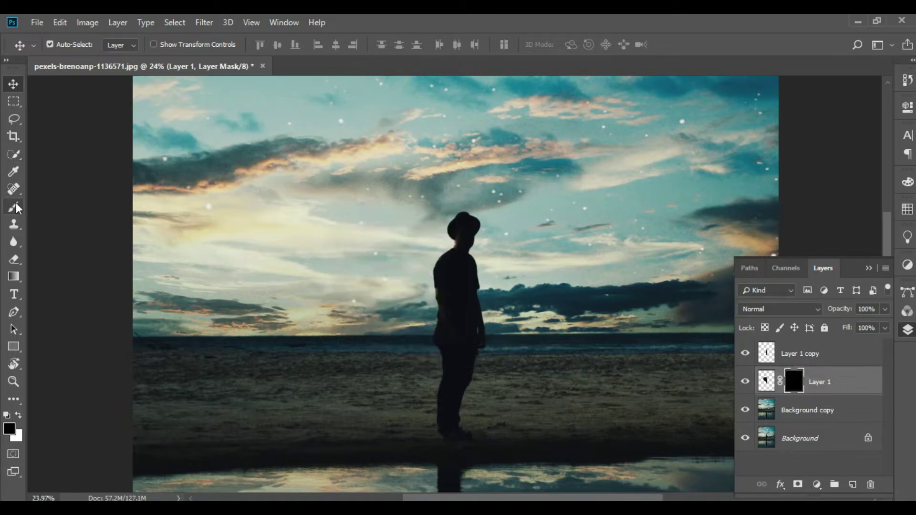
click(841, 353)
click(798, 485)
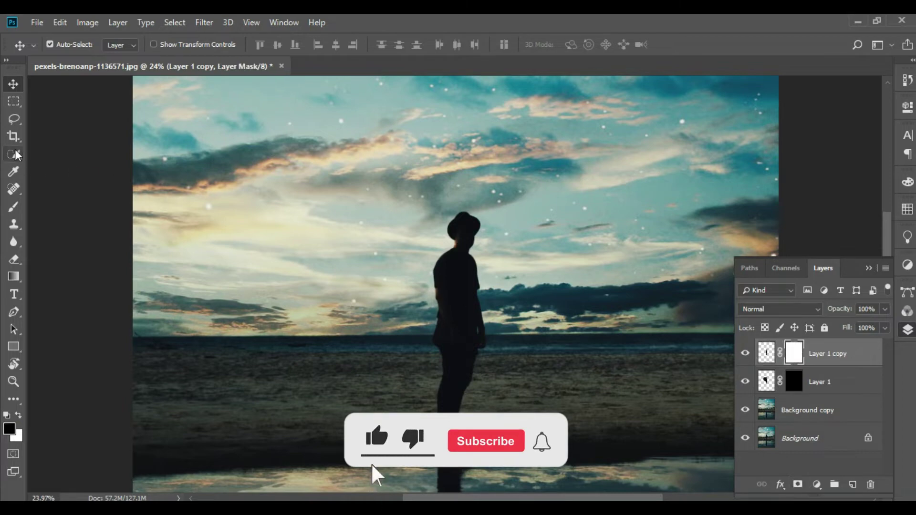
- Stamp a rotated 1457 px Real Smoke Sampled Brush 31 shape into the man's upper body
click(13, 206)
click(70, 46)
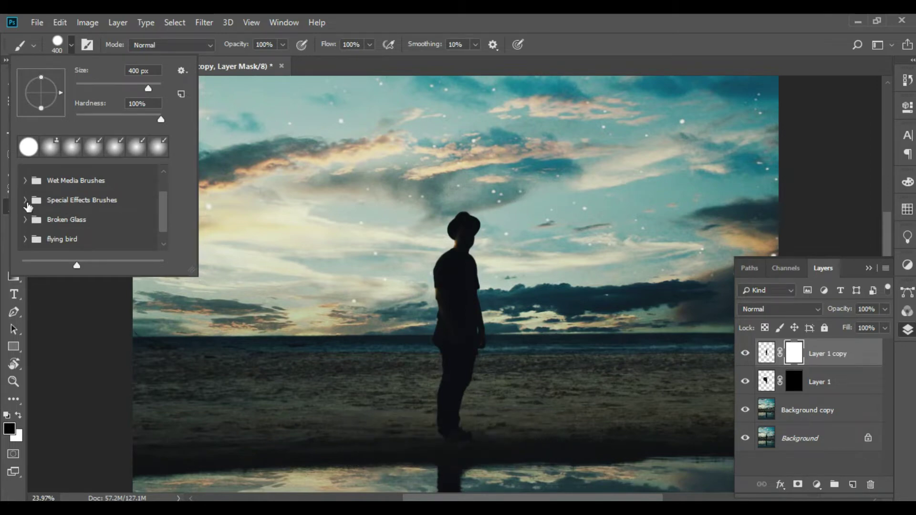
scroll(28, 208, down, 1)
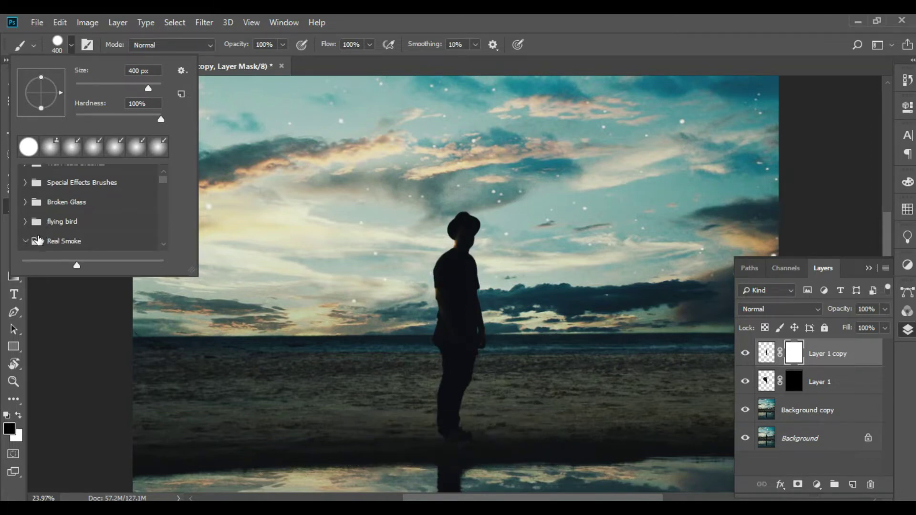
click(25, 242)
scroll(72, 215, down, 3)
click(72, 206)
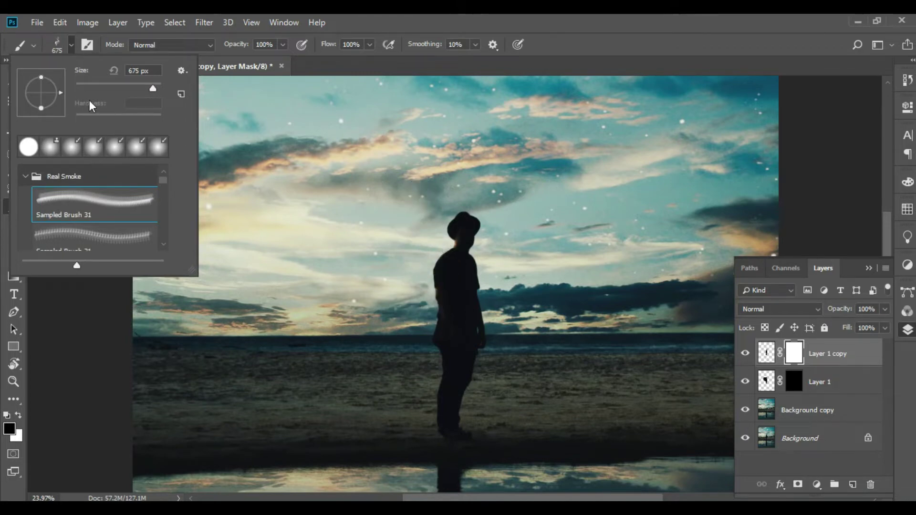
drag(156, 92, 154, 91)
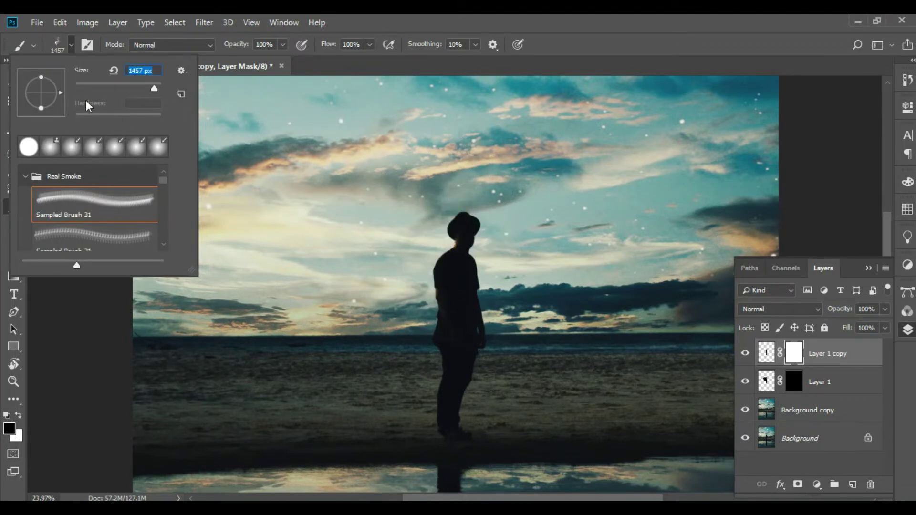
drag(53, 82, 61, 98)
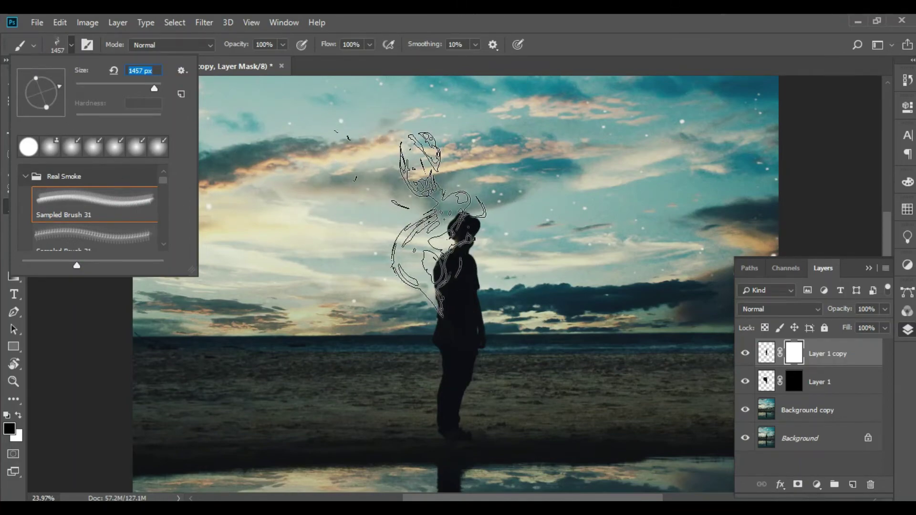
click(430, 217)
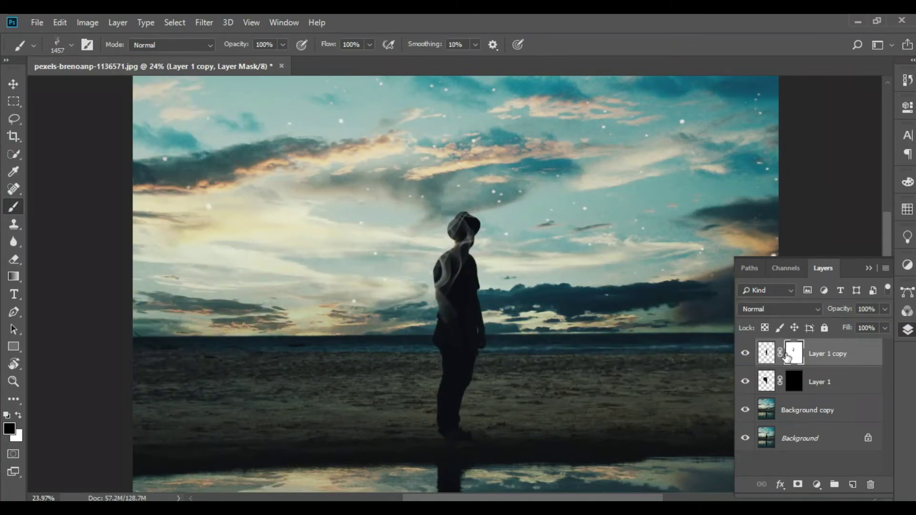
- Switch between other smoke brush presets, resizing the brush to 401 px
click(57, 46)
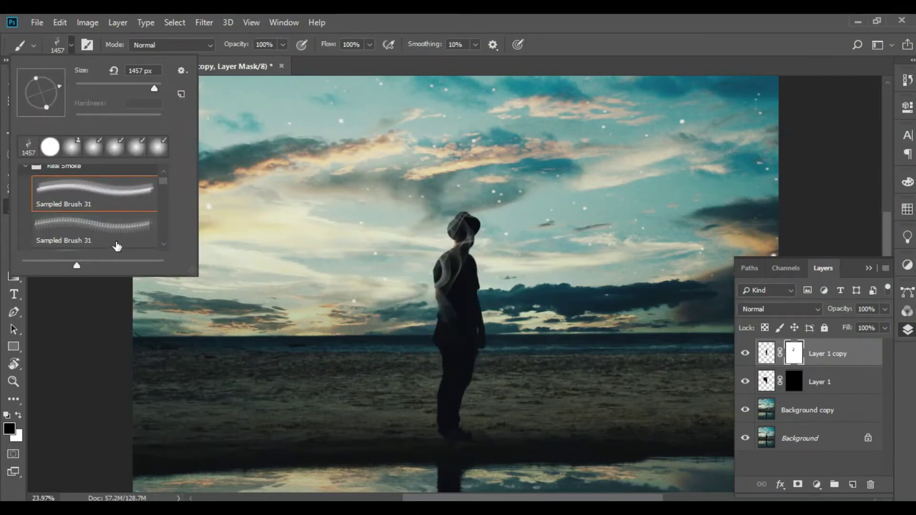
click(114, 233)
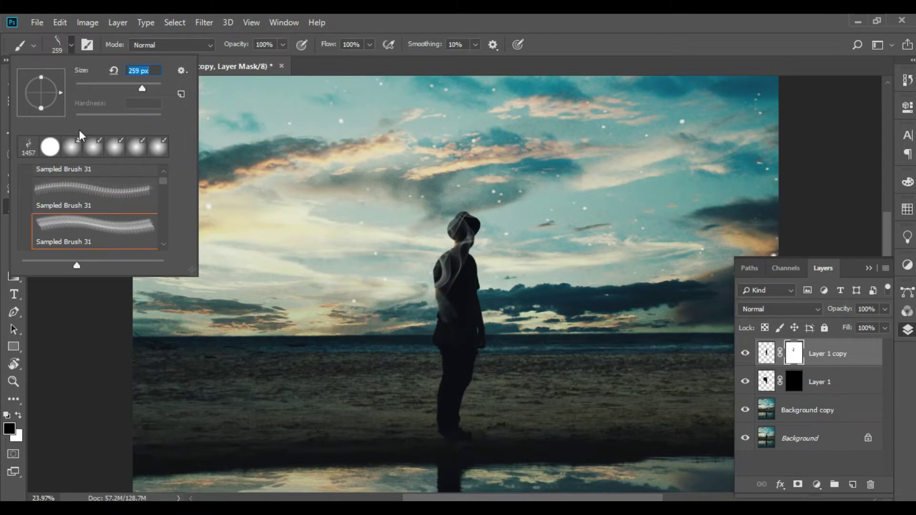
drag(144, 90, 148, 90)
key(Return)
click(58, 45)
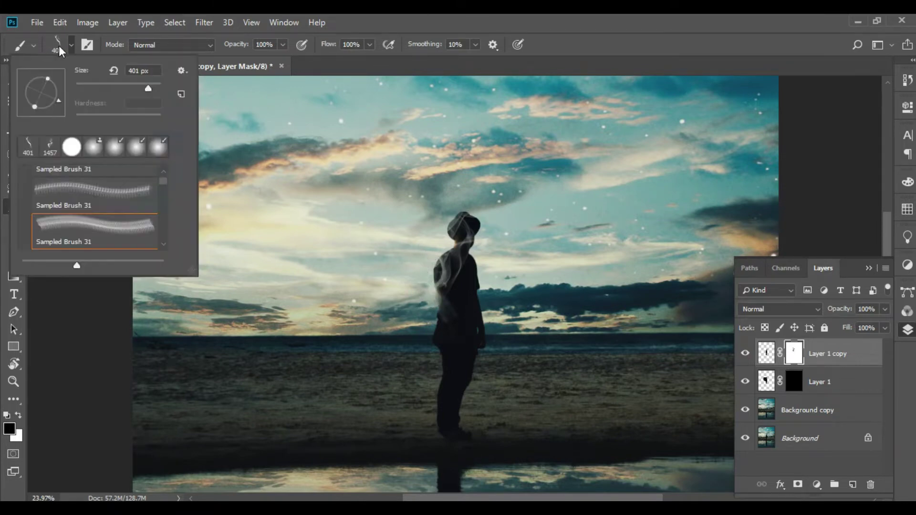
click(120, 229)
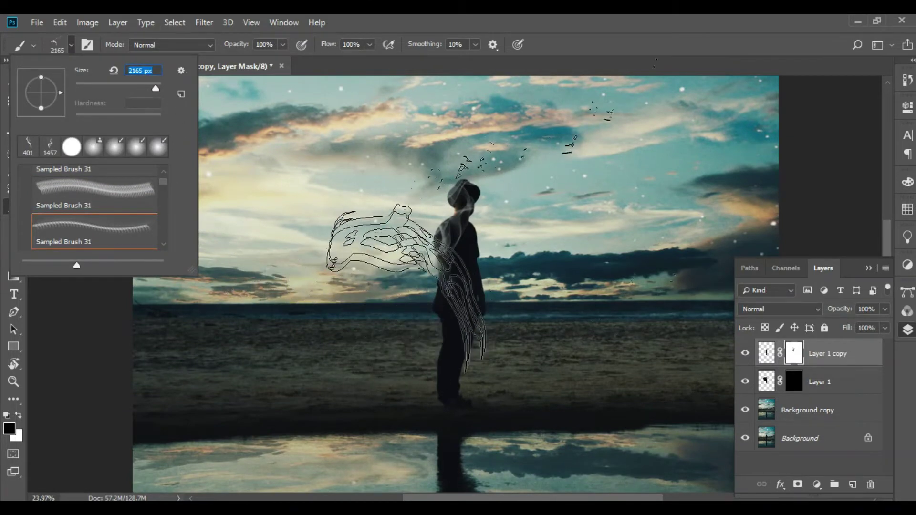
key(Return)
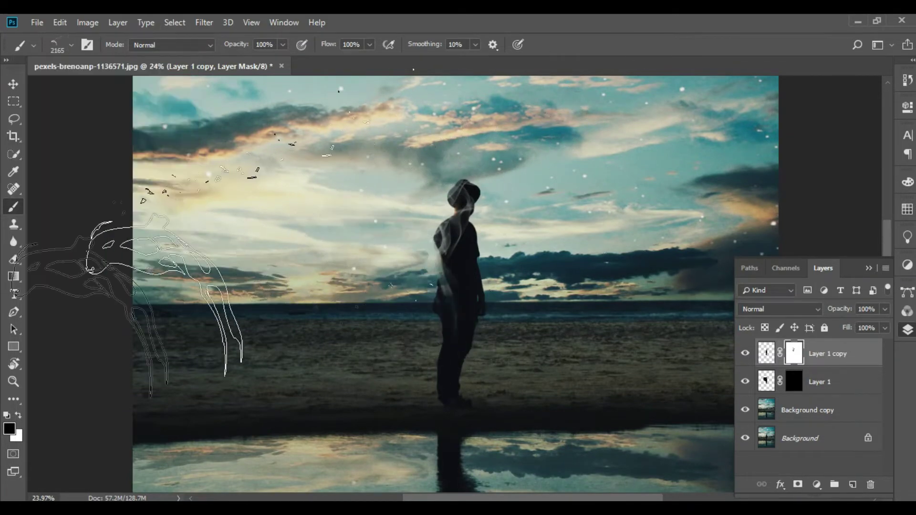
click(67, 49)
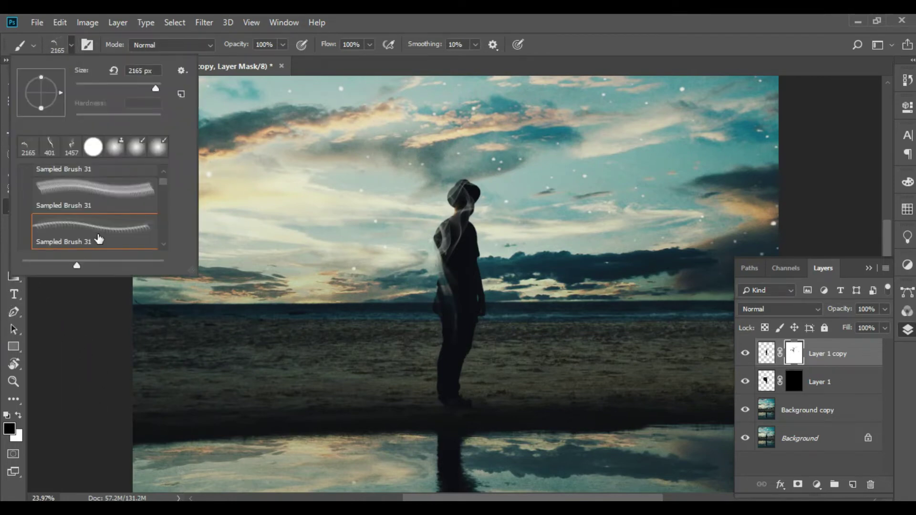
scroll(96, 205, down, 2)
click(95, 228)
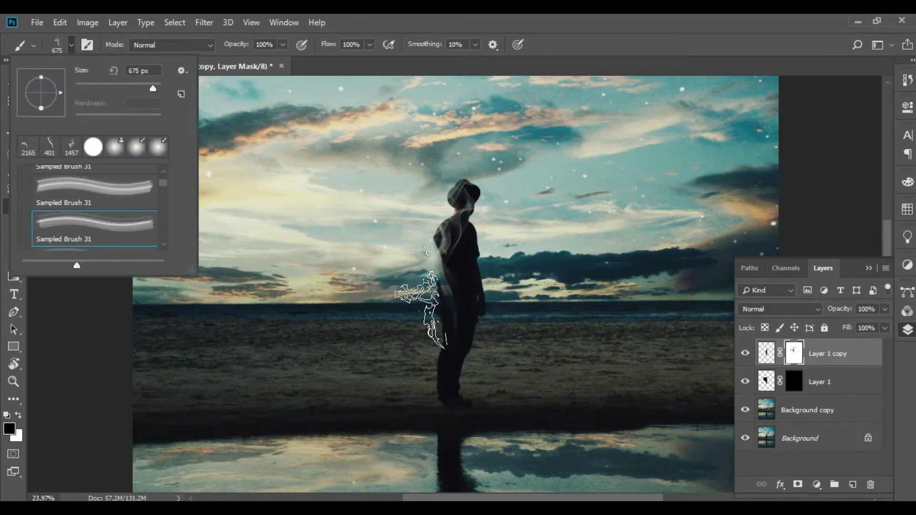
key(Return)
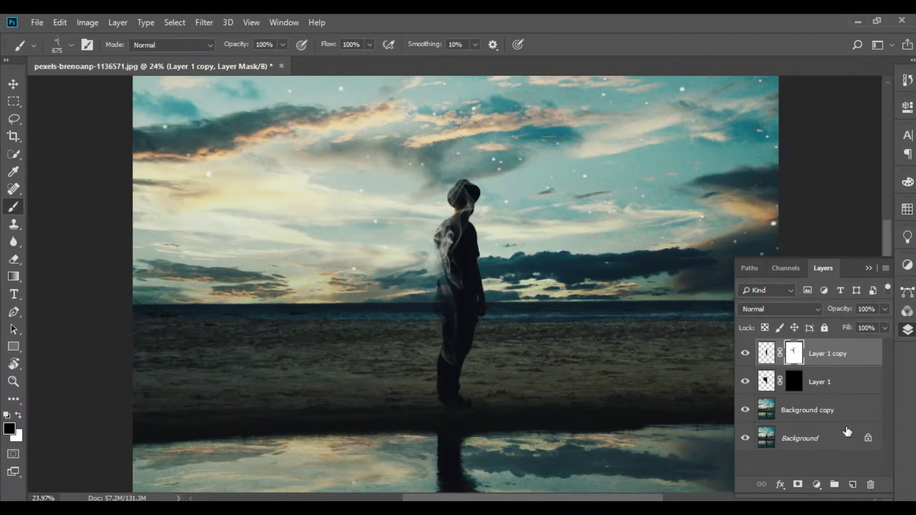
- On Layer 1's mask, paint white smoke above the figure's head
click(795, 384)
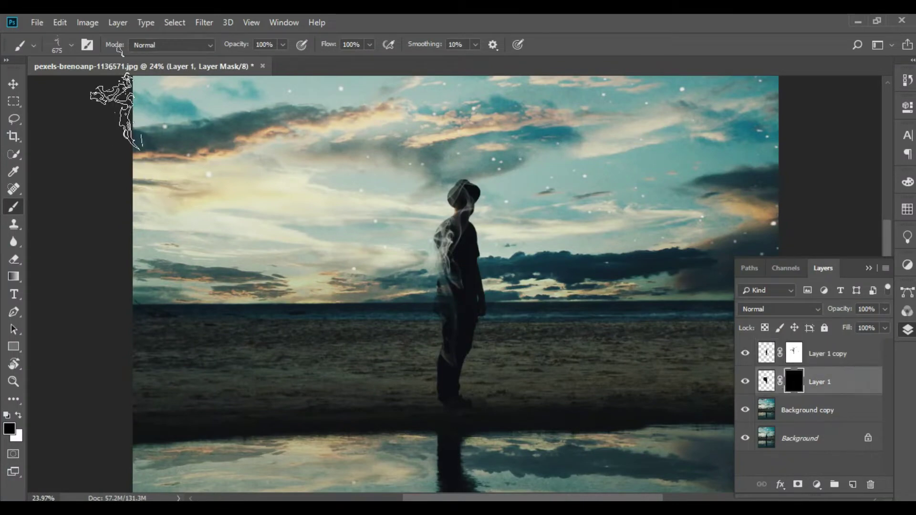
click(71, 45)
click(99, 199)
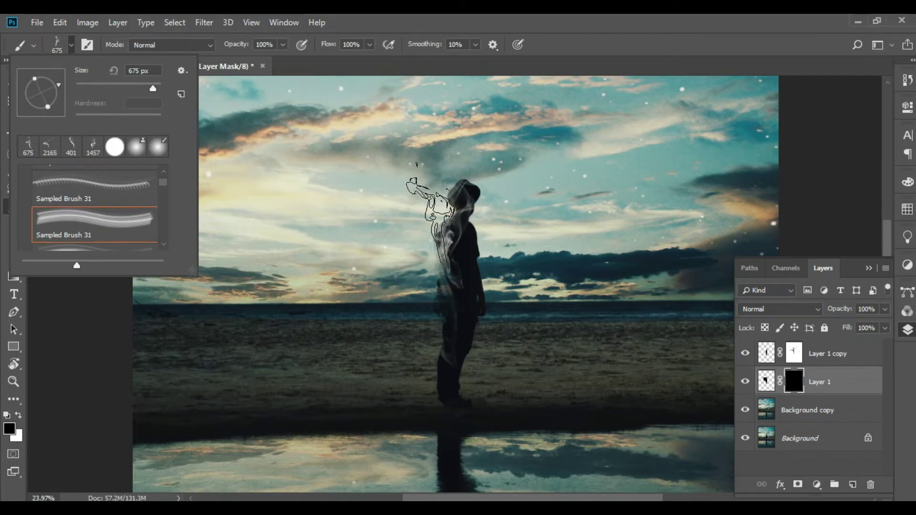
click(420, 221)
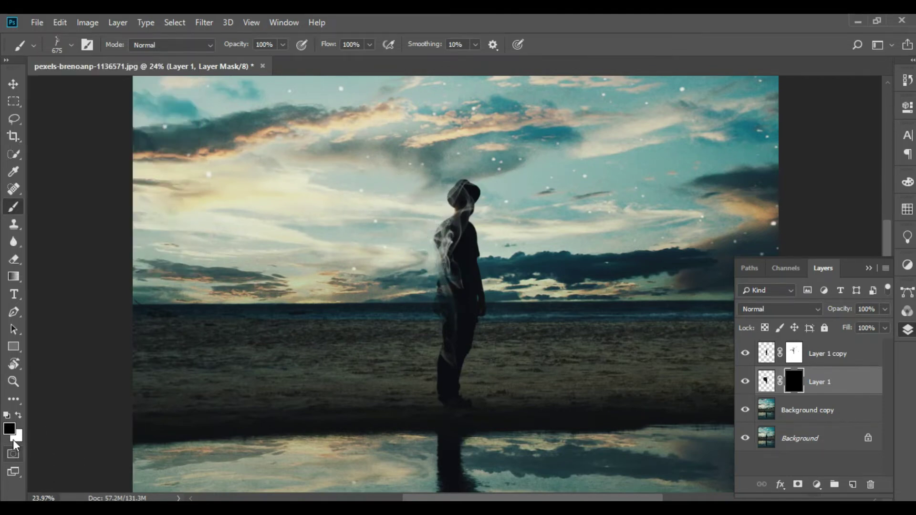
click(18, 415)
drag(424, 181, 442, 238)
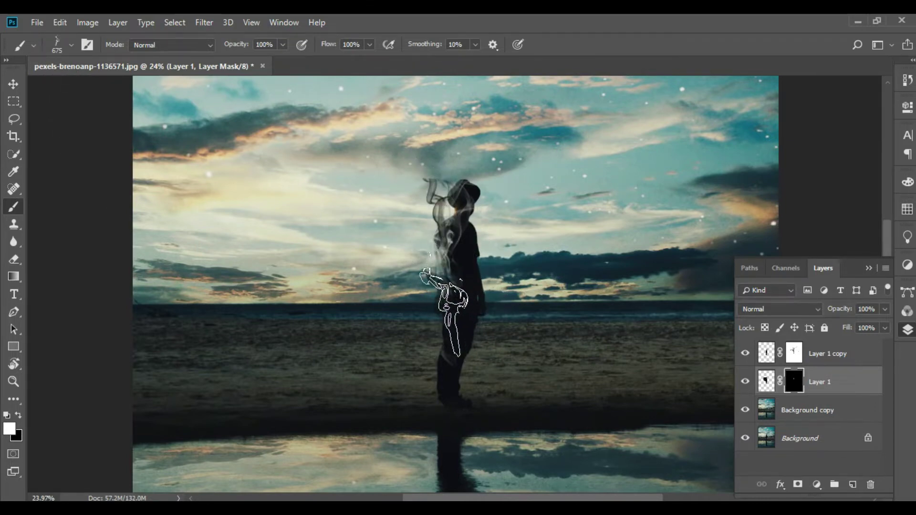
- Stamp Sampled Brush 31 smoke wisps beside the figure's shoulder and hips
click(65, 48)
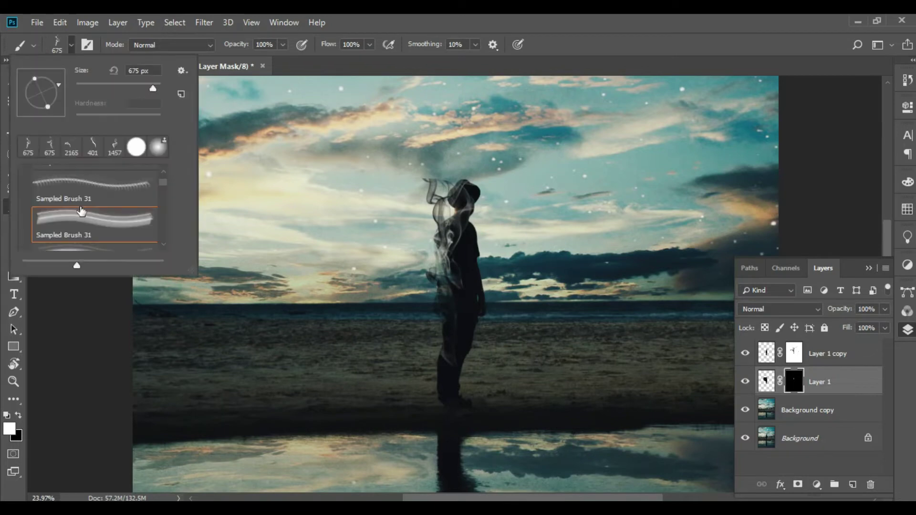
click(95, 207)
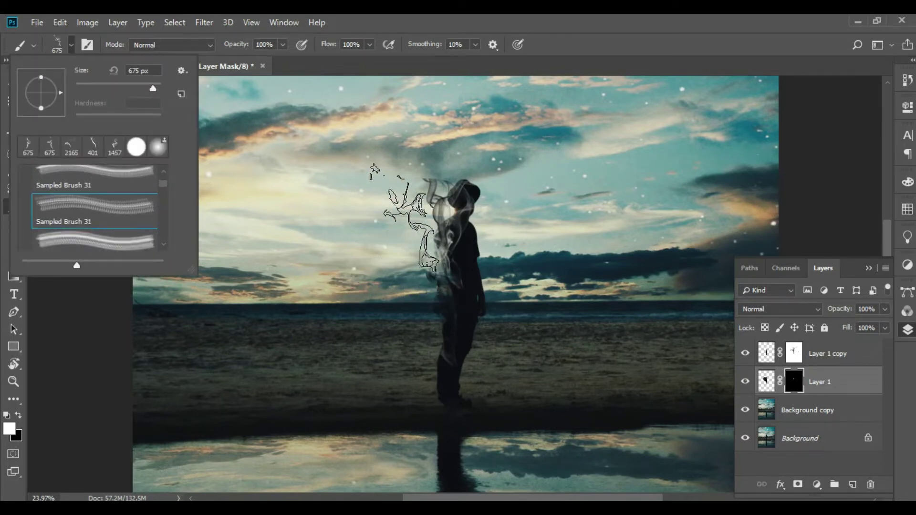
click(407, 229)
click(71, 45)
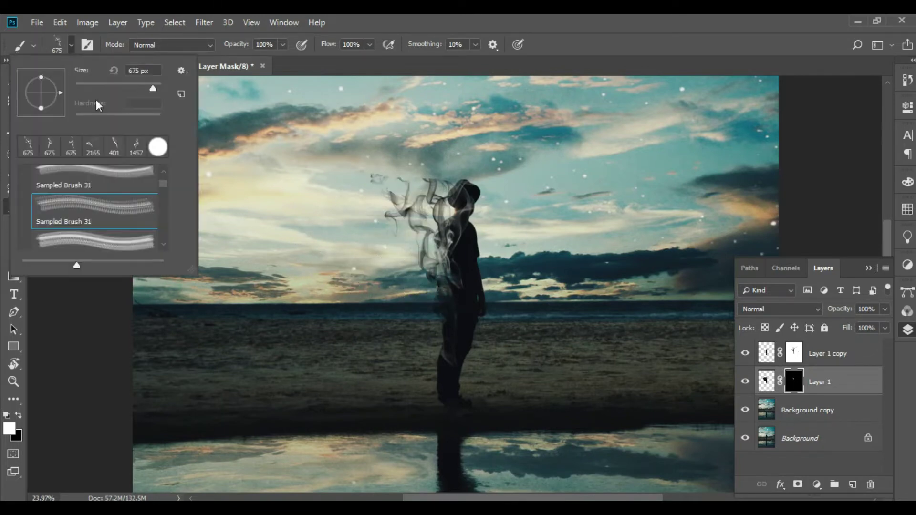
click(124, 234)
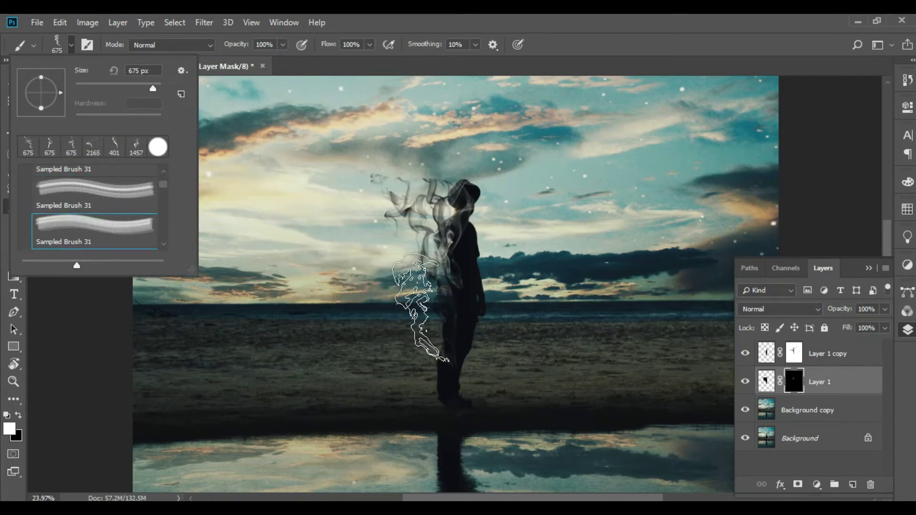
click(419, 305)
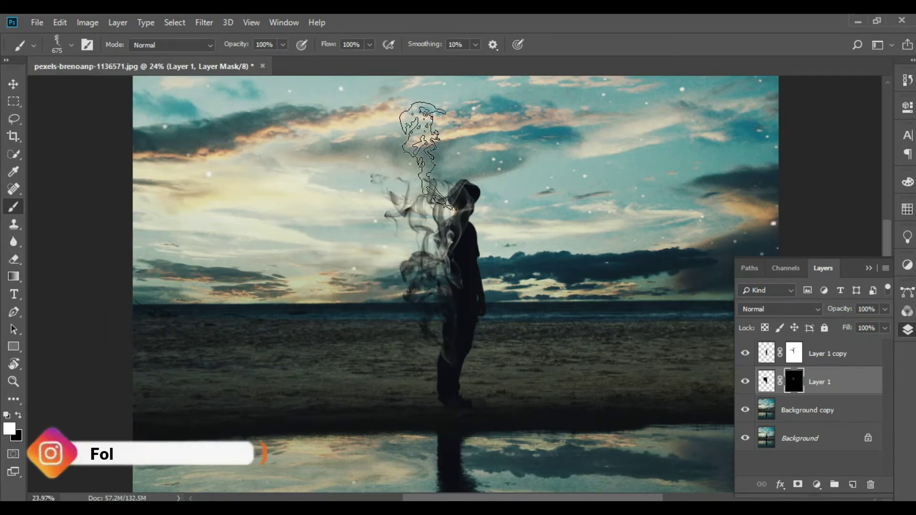
click(72, 45)
click(95, 229)
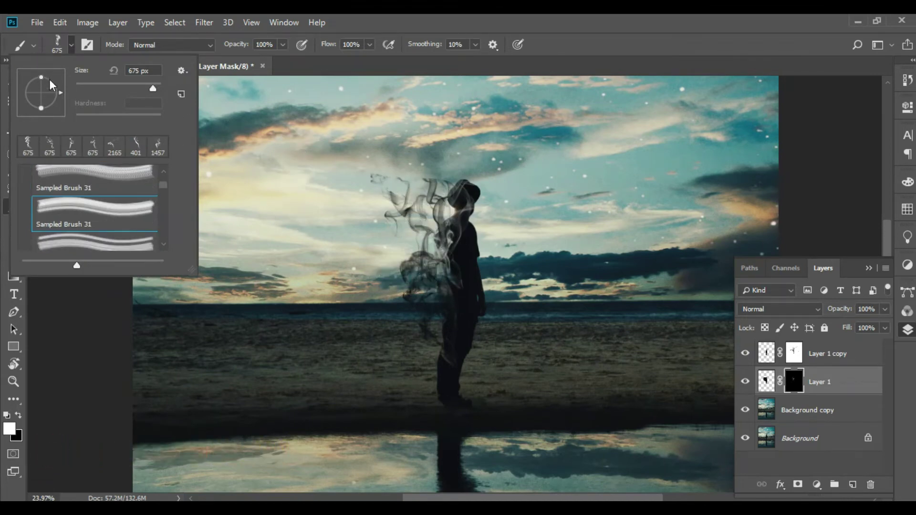
key(Return)
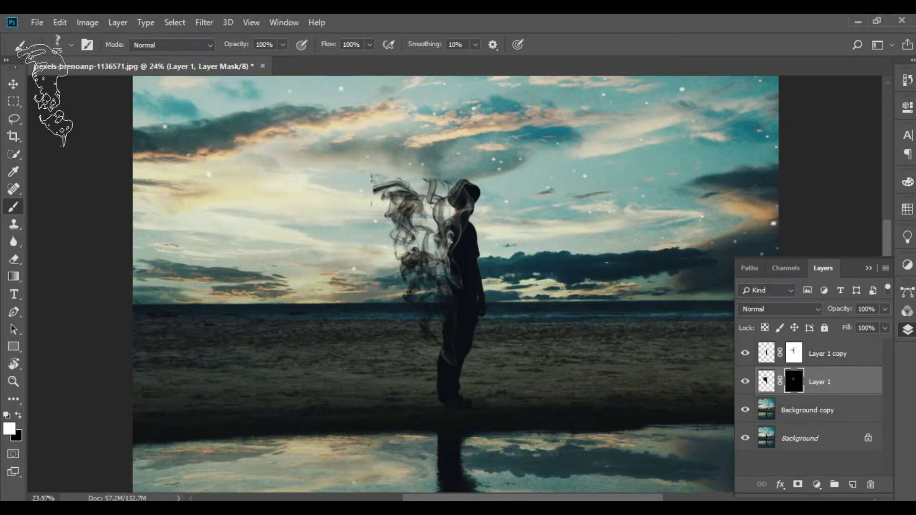
click(61, 51)
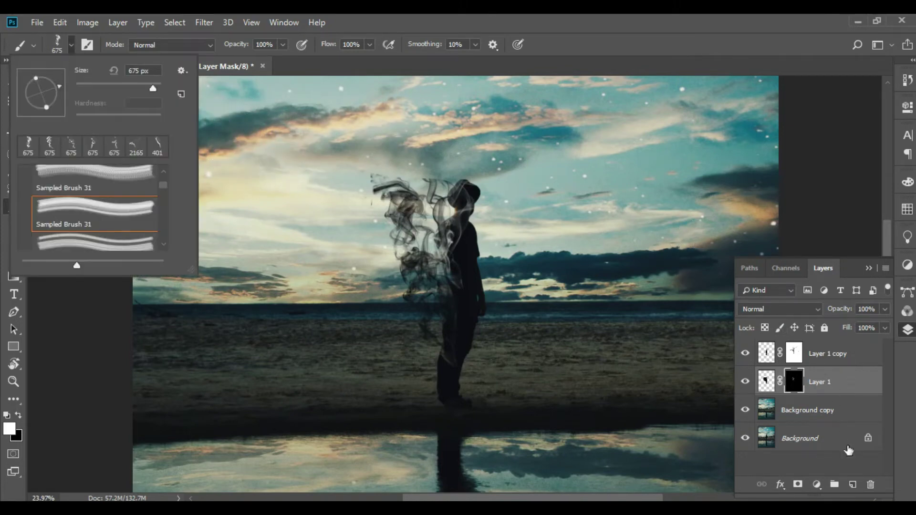
click(830, 358)
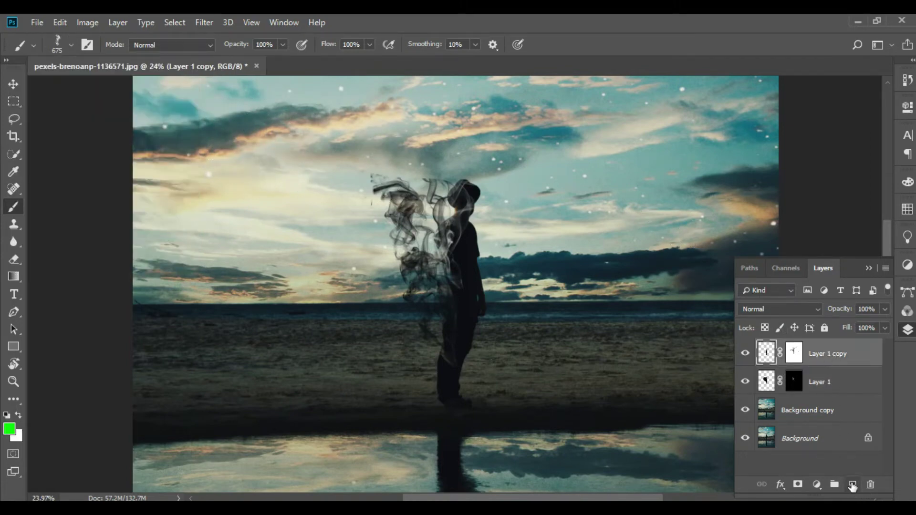
- Add a new layer named Bird and select the first flying-bird brush preset
click(853, 485)
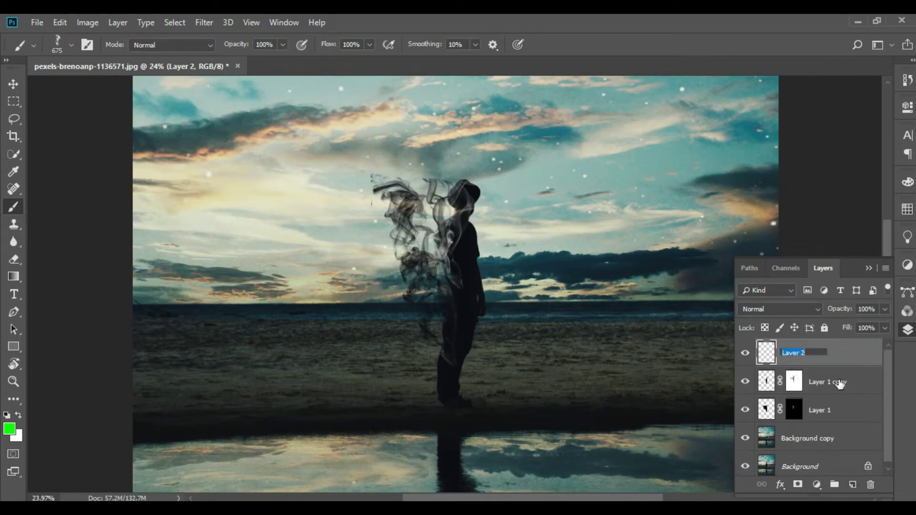
text(Bird)
key(Return)
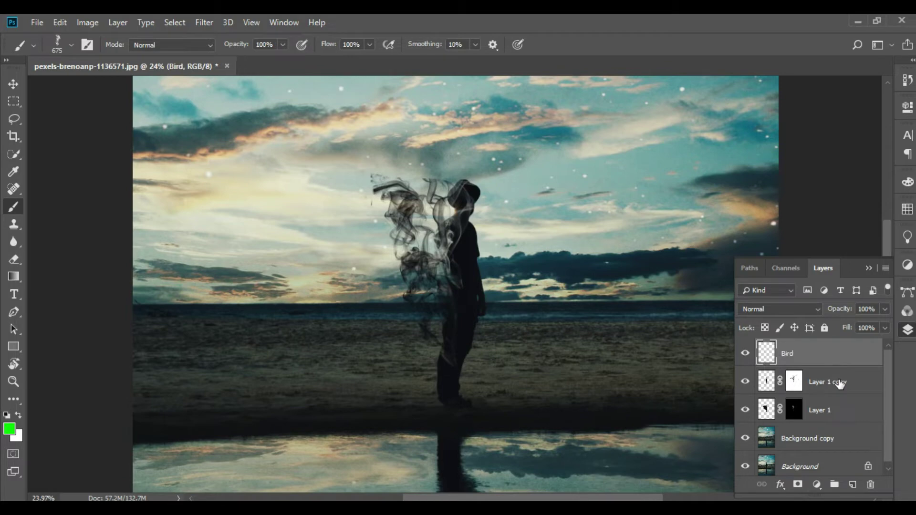
click(72, 45)
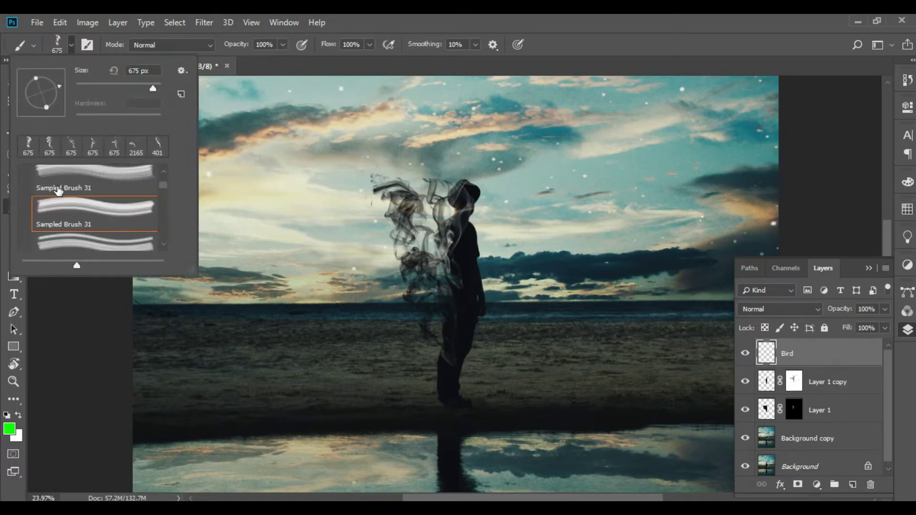
scroll(58, 191, up, 2)
scroll(62, 198, up, 2)
scroll(66, 201, up, 2)
scroll(68, 204, up, 2)
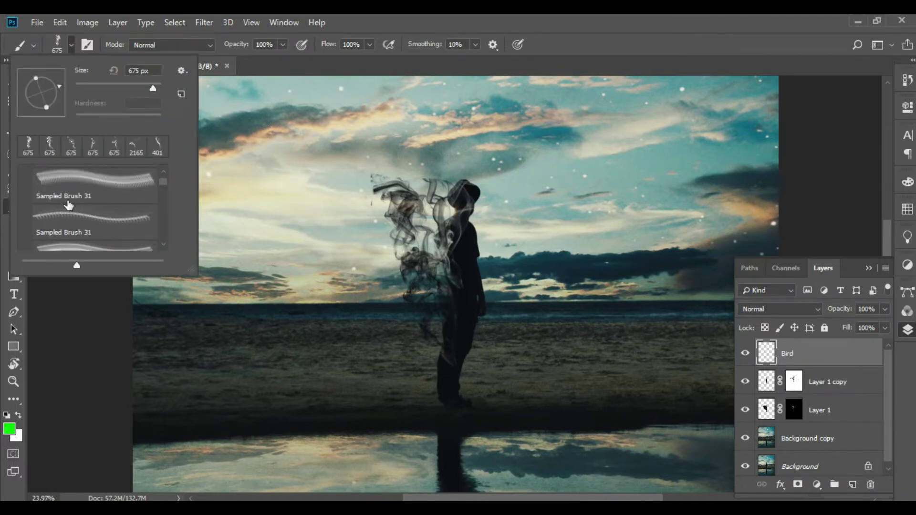
scroll(68, 204, up, 2)
scroll(69, 204, up, 2)
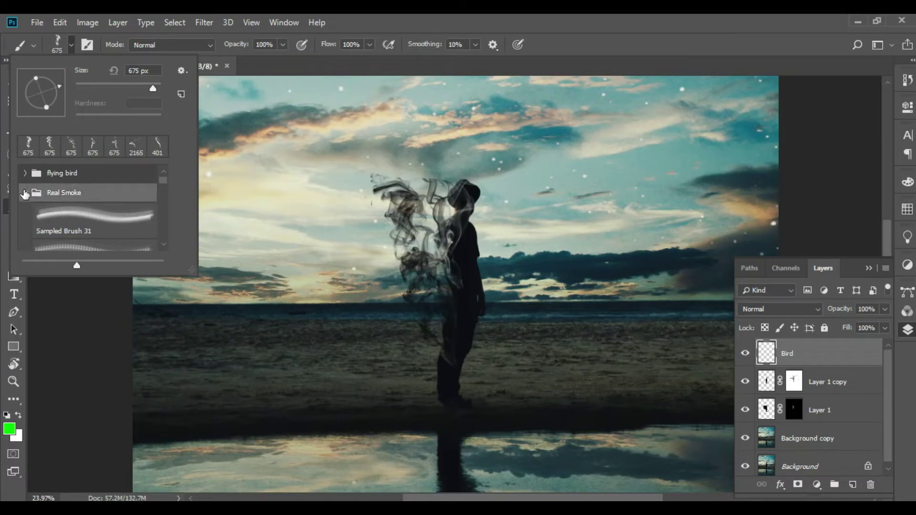
click(25, 196)
click(25, 221)
scroll(71, 210, down, 2)
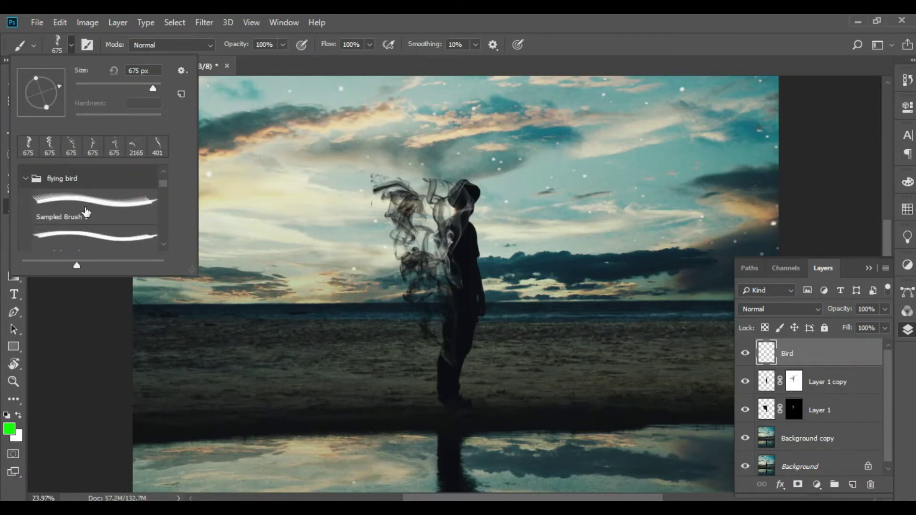
click(94, 202)
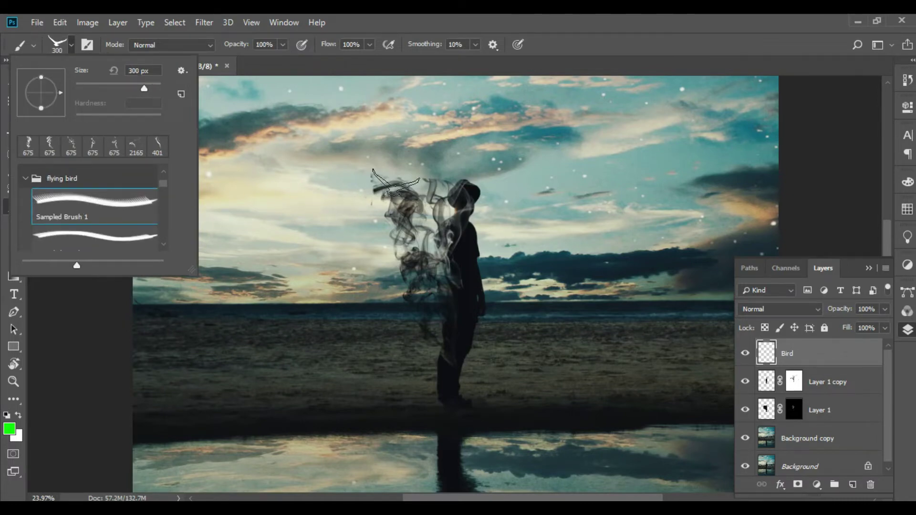
- Set the foreground colour to black and stamp a bird above the man's head
click(11, 431)
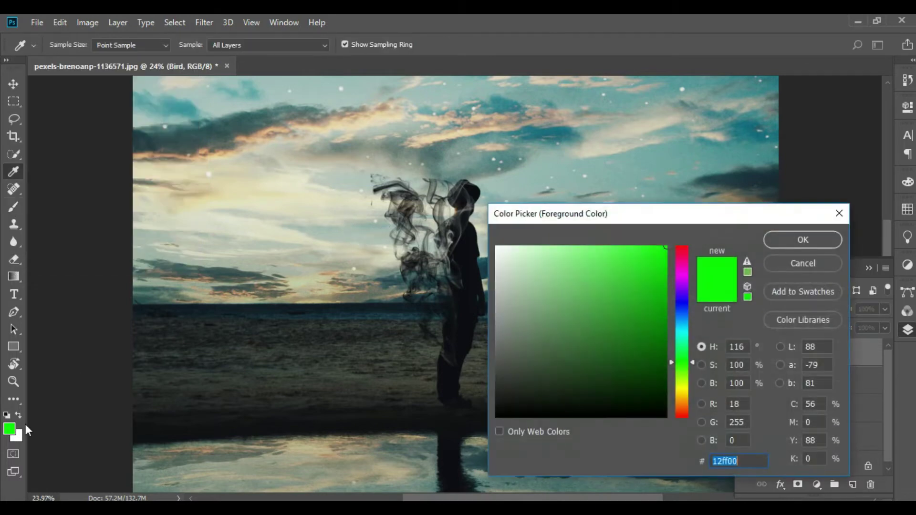
drag(619, 257, 490, 421)
click(802, 240)
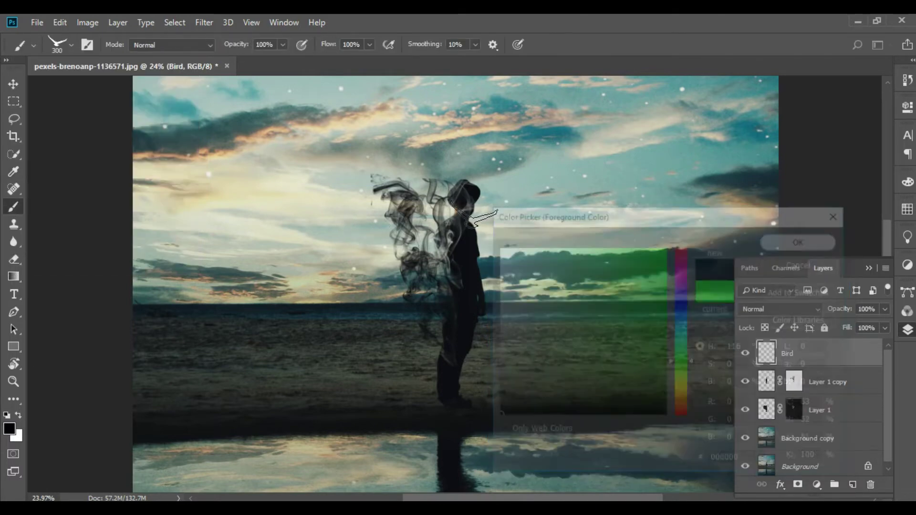
click(51, 51)
scroll(96, 210, down, 2)
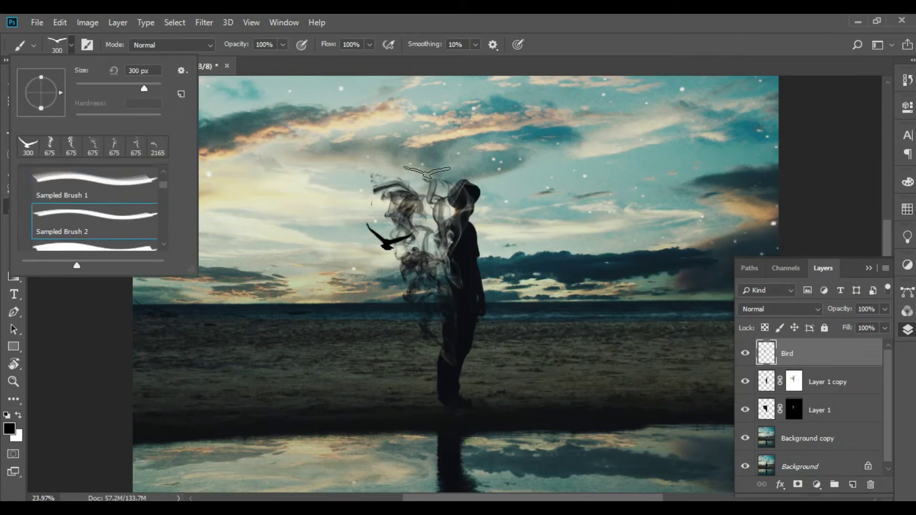
click(439, 168)
click(439, 168)
- With Sampled Brush 3, stamp a bird in the sky right of the head
click(66, 50)
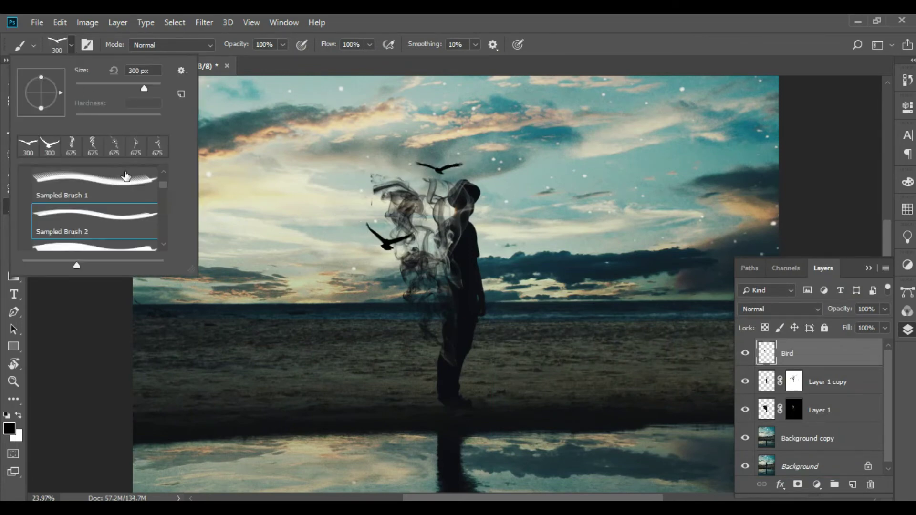
scroll(126, 210, down, 1)
click(126, 224)
click(379, 287)
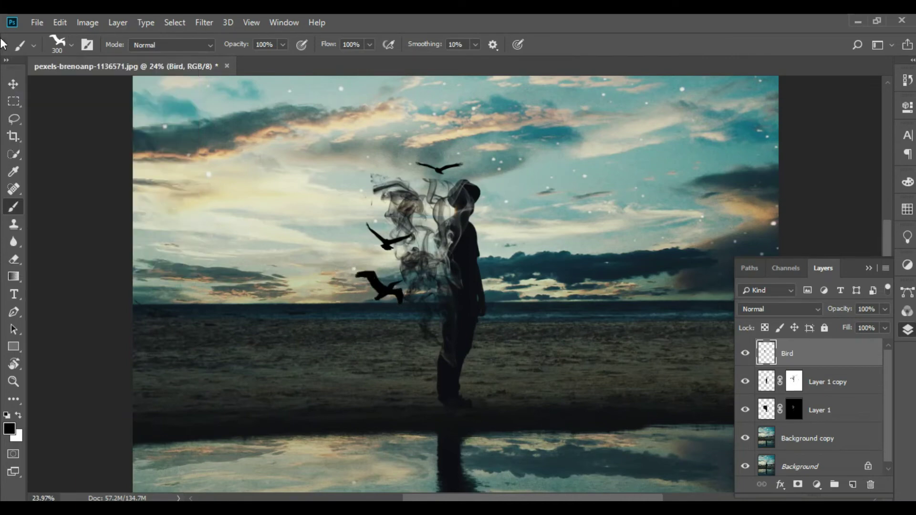
key(ctrl+z)
click(502, 158)
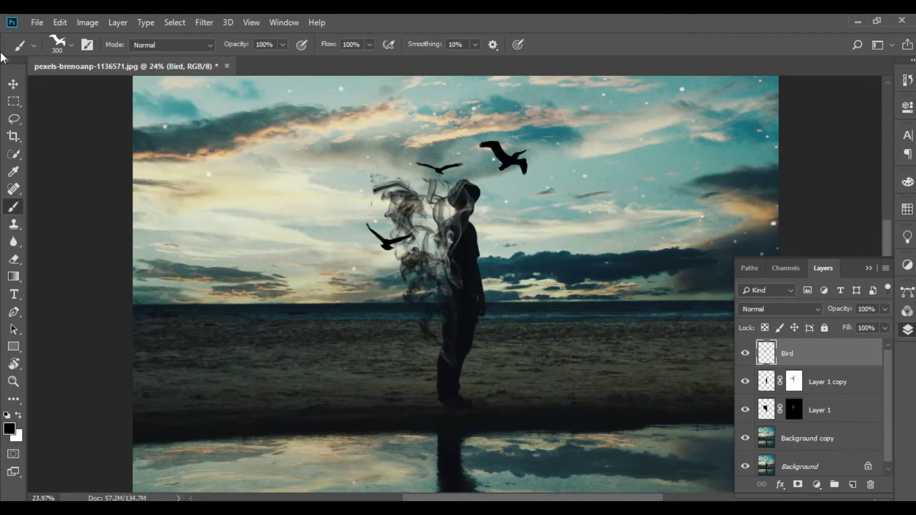
- Stamp birds high in the sky (Sampled Brush 4) and right of the man (Sampled Brush 5)
click(56, 51)
scroll(96, 205, down, 2)
click(126, 205)
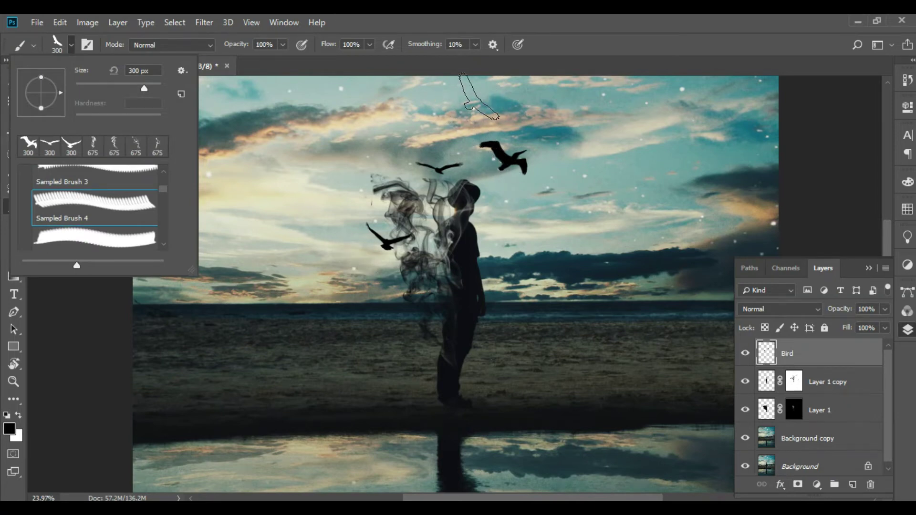
click(478, 95)
scroll(477, 239, up, 1)
click(60, 52)
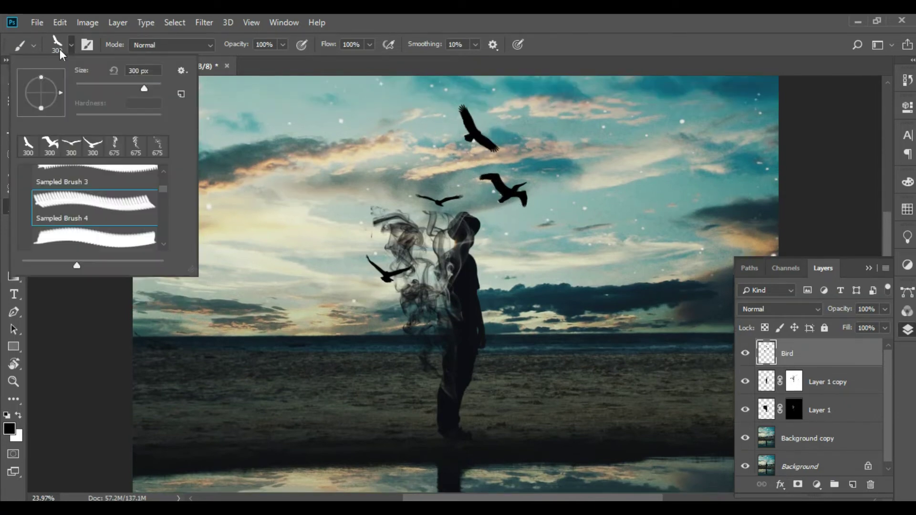
scroll(104, 231, down, 1)
click(117, 222)
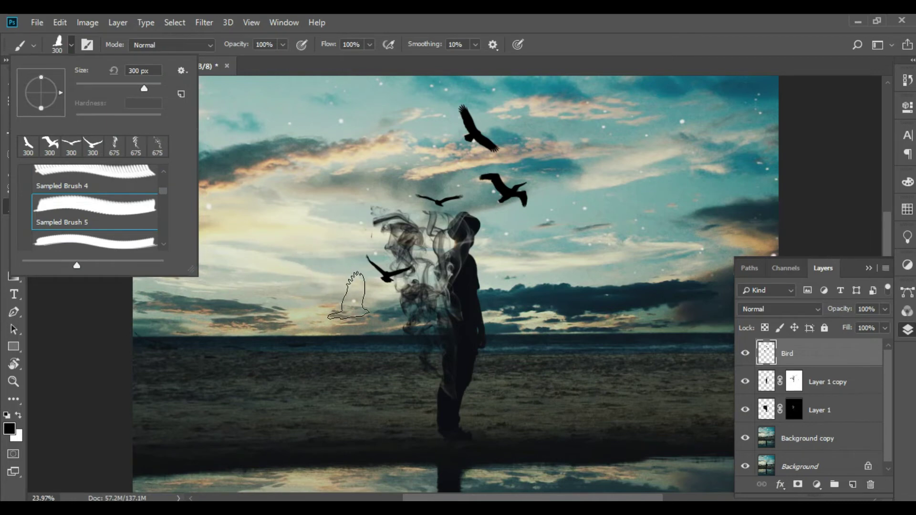
click(515, 266)
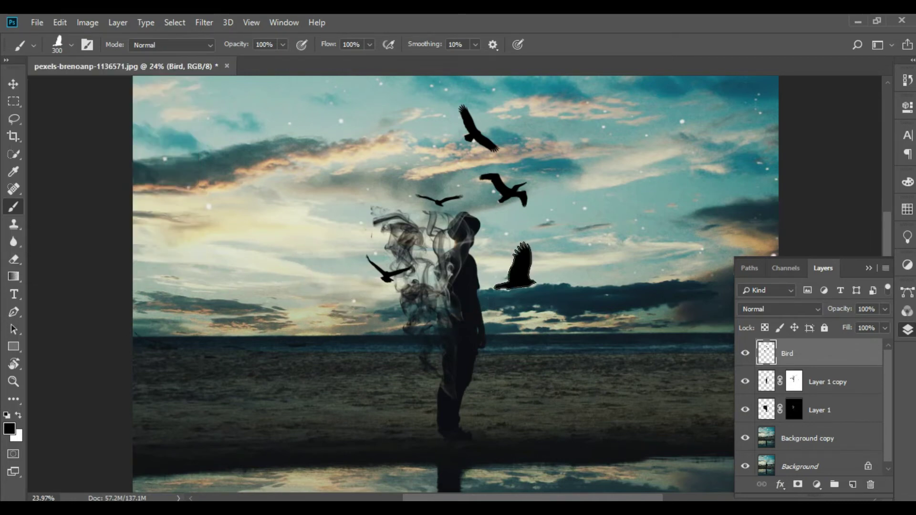
- Stamp birds left of the smoke (Sampled Brush 6) and in the sky (Sampled Brush 7)
click(72, 45)
click(127, 218)
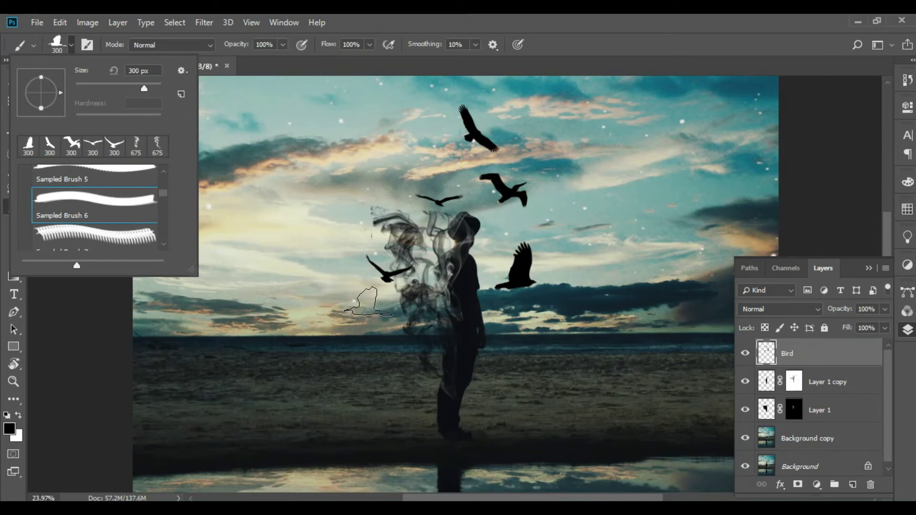
click(368, 314)
click(72, 45)
click(95, 204)
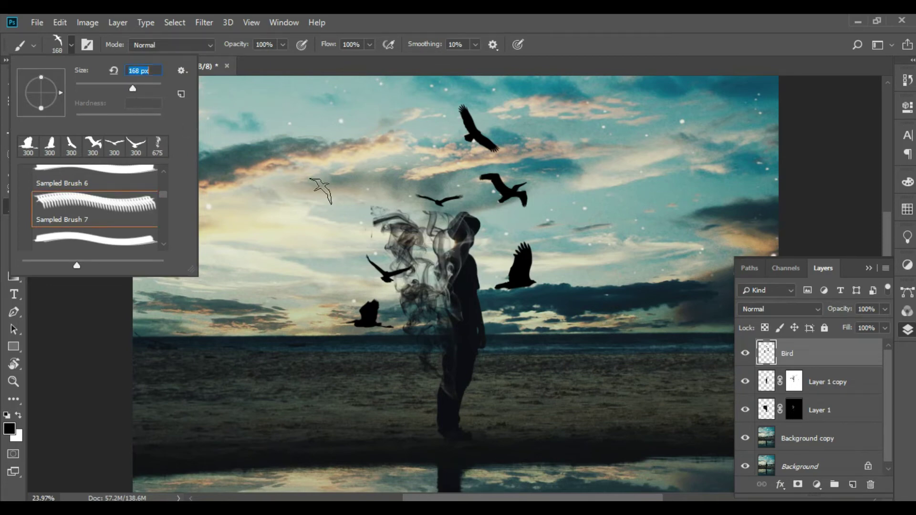
click(429, 247)
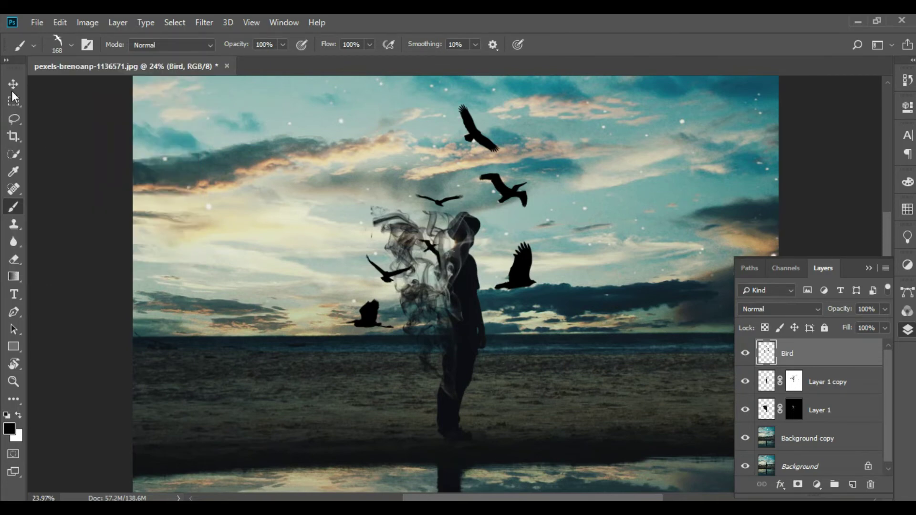
- With Sampled Brush 7, stamp birds beside the smoky figure and into the smoke
click(71, 44)
scroll(110, 220, down, 2)
click(117, 222)
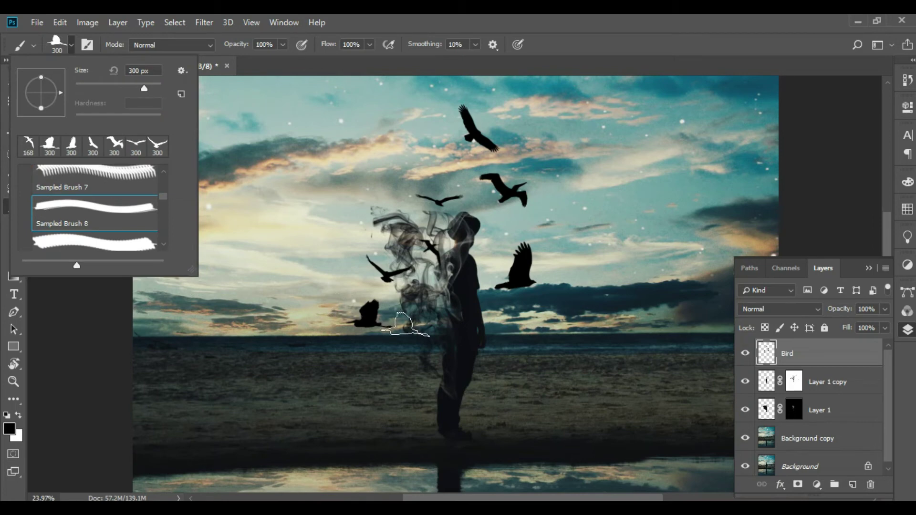
drag(77, 266, 134, 265)
scroll(123, 217, up, 1)
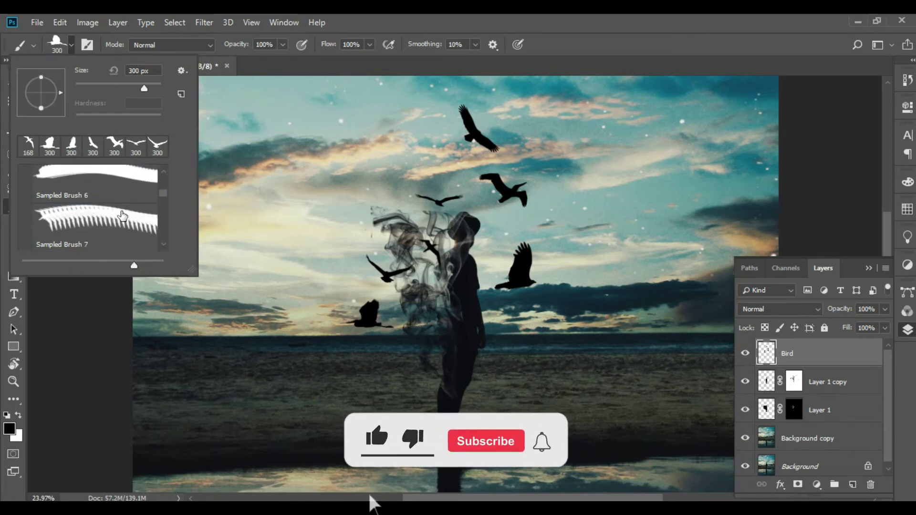
click(122, 216)
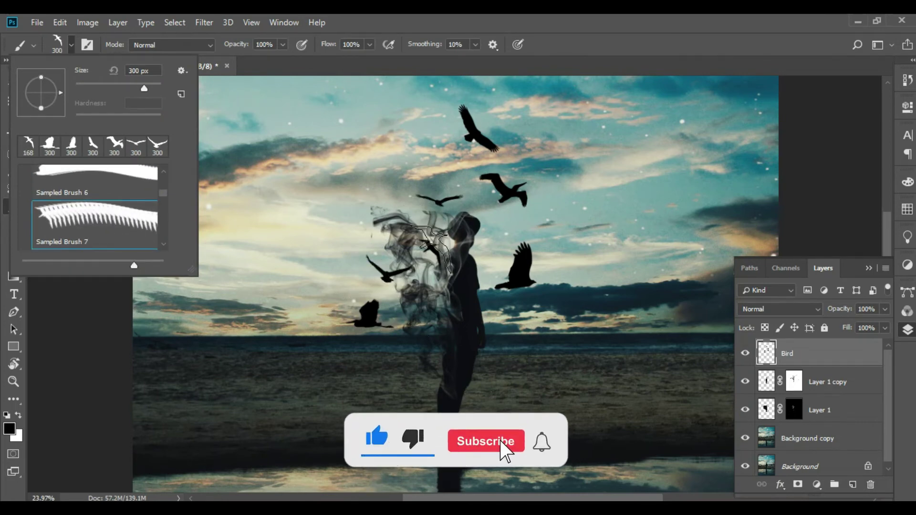
click(434, 248)
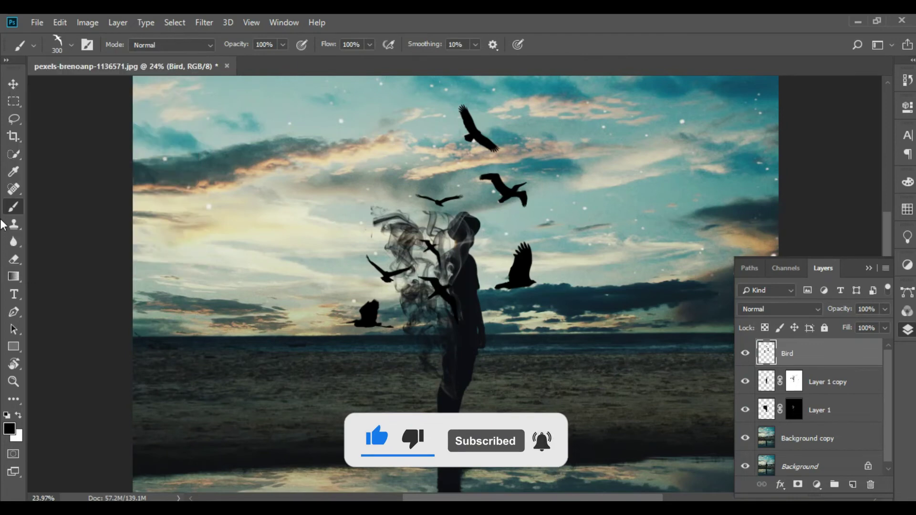
click(72, 45)
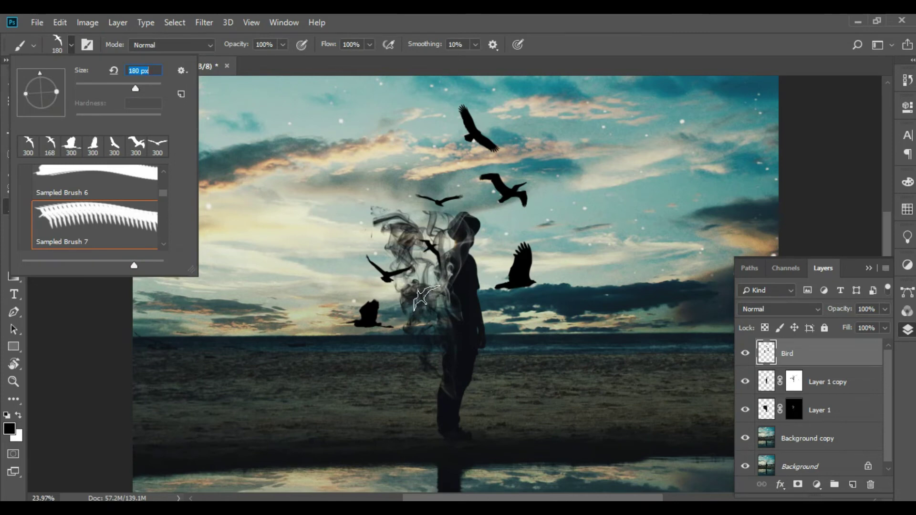
click(426, 299)
- With Sampled Brush 9, stamp a large bird left of the smoke
click(71, 44)
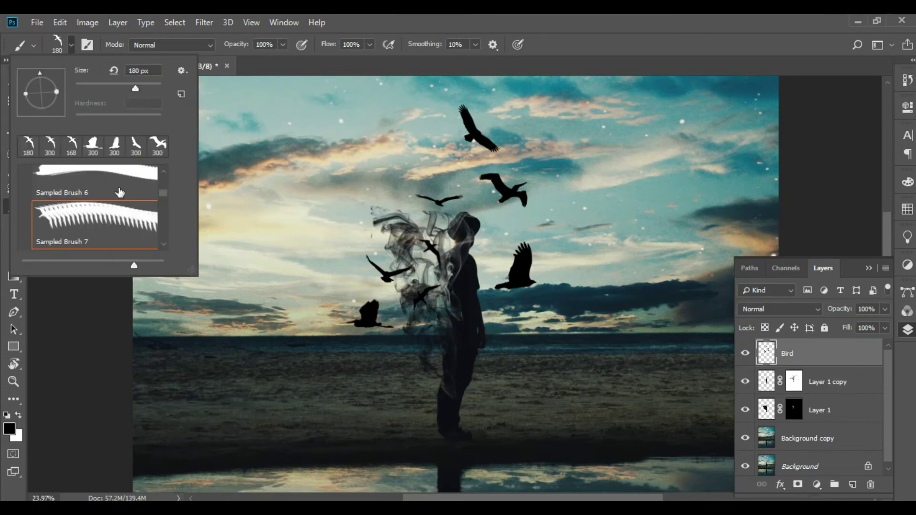
scroll(119, 193, down, 1)
click(120, 224)
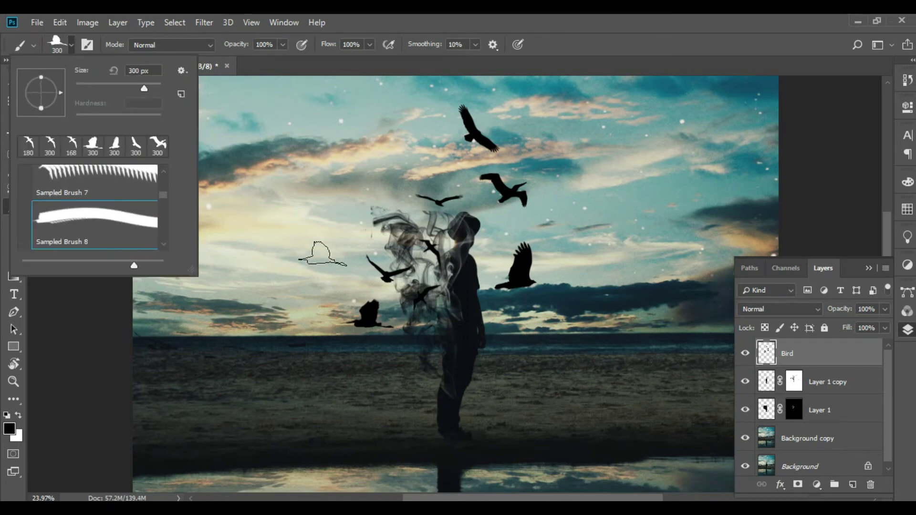
scroll(94, 242, down, 1)
click(96, 228)
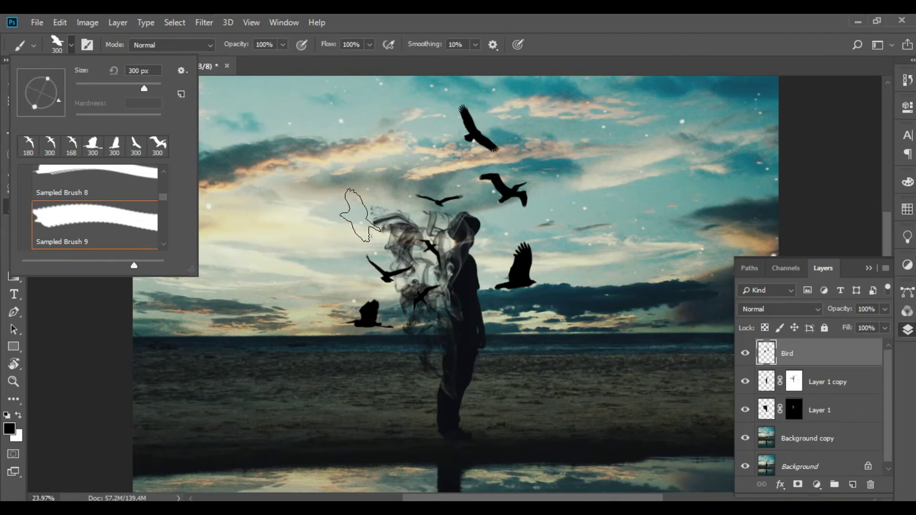
click(361, 215)
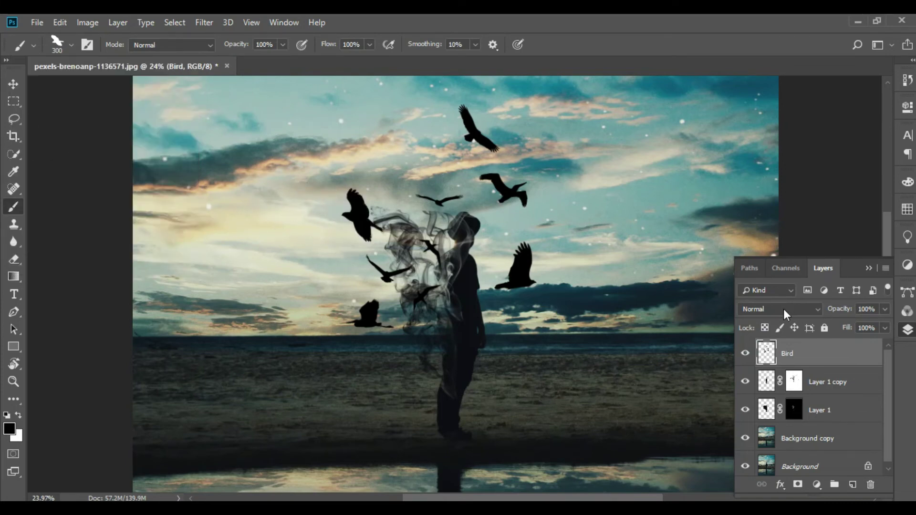
click(854, 485)
text(Broken Glass)
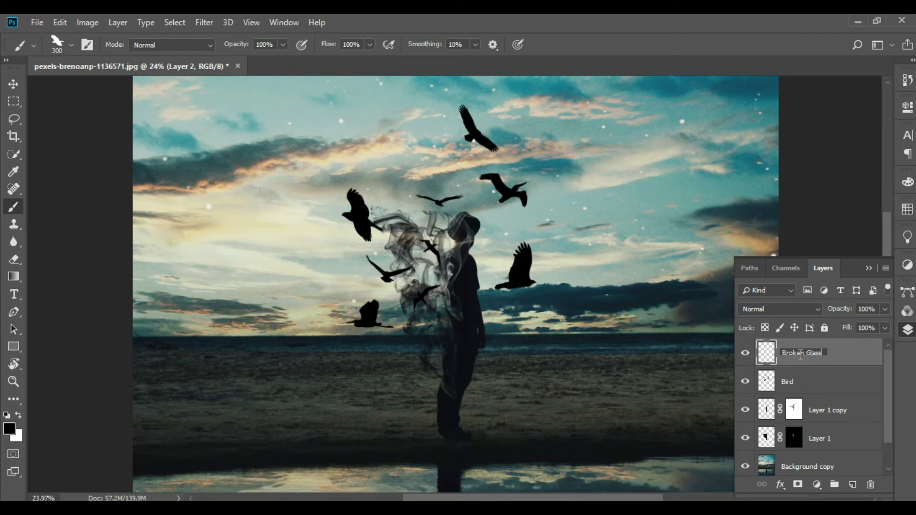
- Name the new layer Broken Glass and collapse the flying-bird brush group to reveal Broken Glass brushes
key(Return)
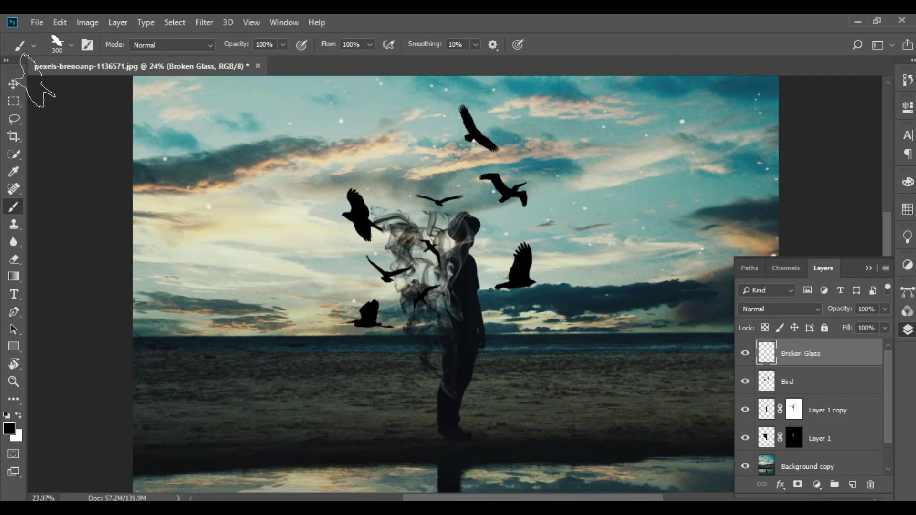
click(71, 45)
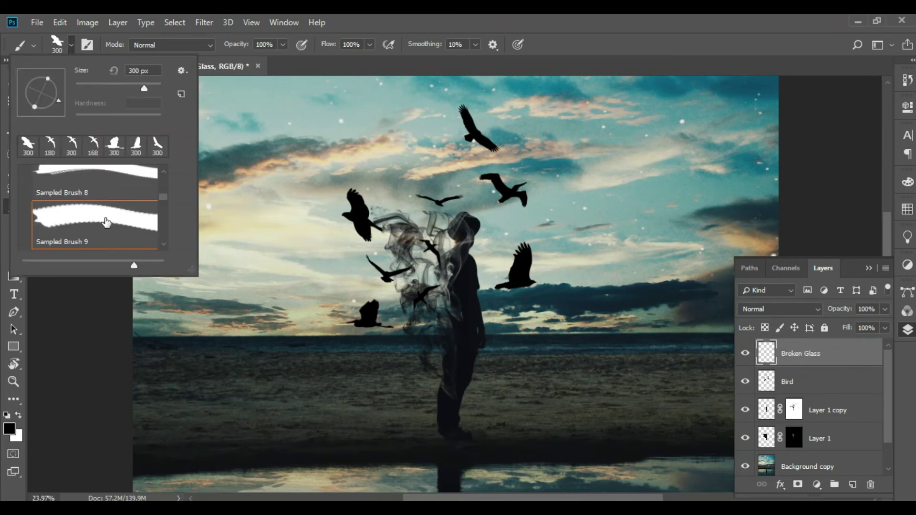
drag(164, 197, 164, 184)
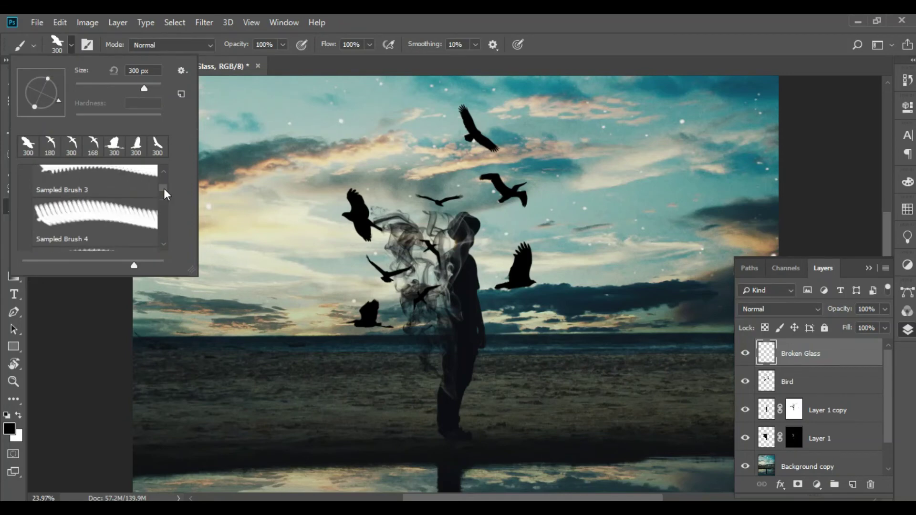
click(28, 187)
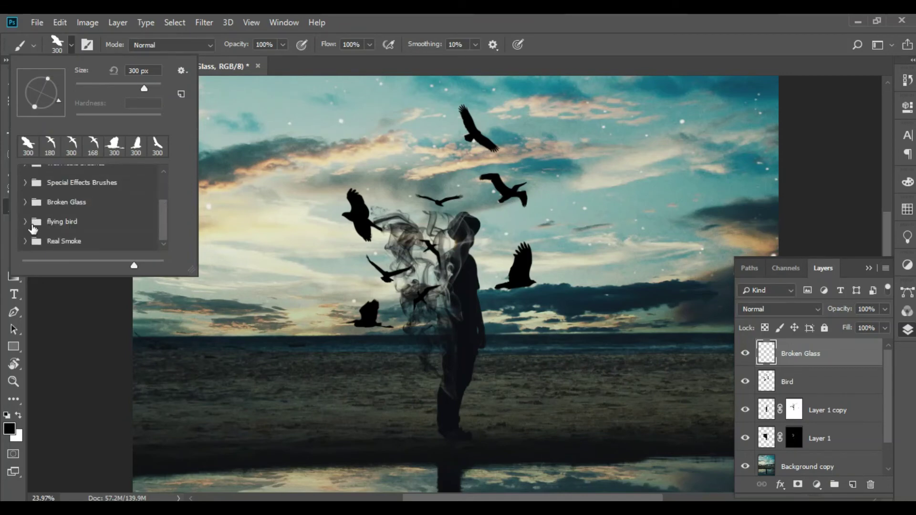
- With a smaller bg 1 broken-glass brush, stamp fragments around the man's upper body
click(26, 202)
click(86, 205)
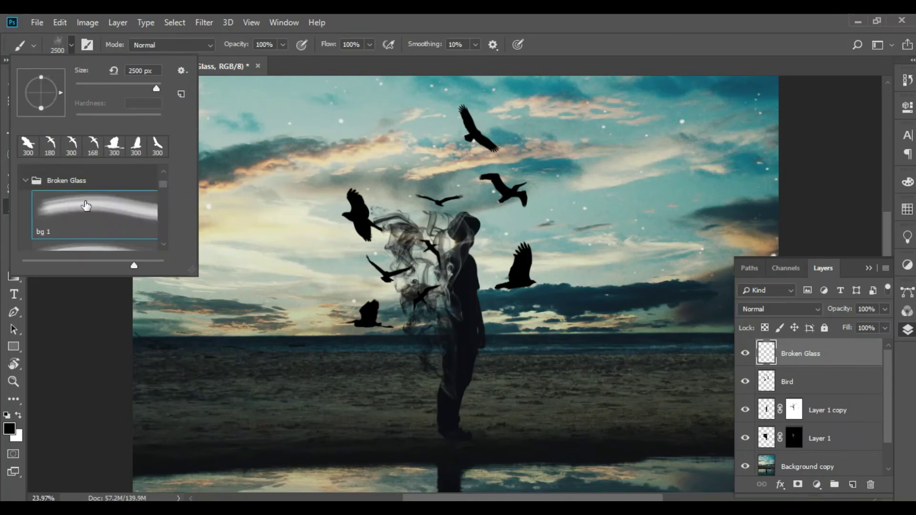
click(494, 19)
key(bracketleft)
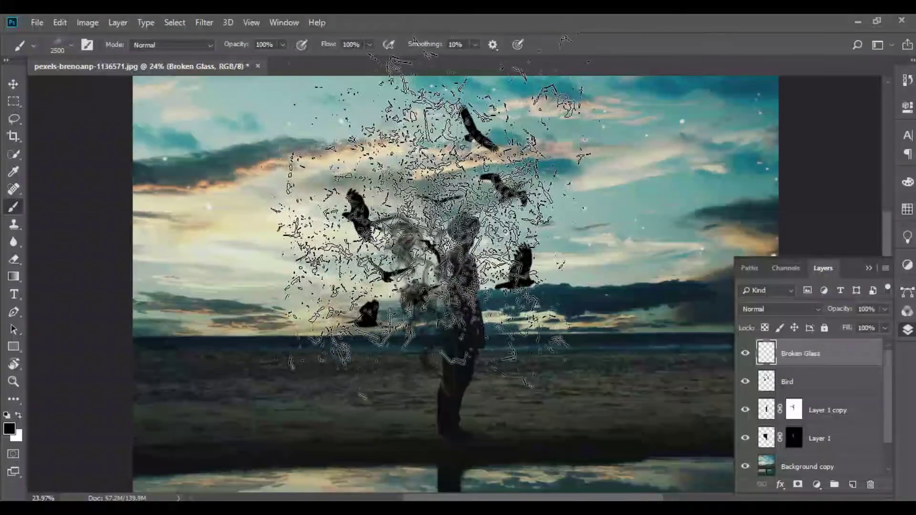
key(bracketleft)
key(bracketleft)
key(bracketleft)
key(bracketleft)
key(bracketleft)
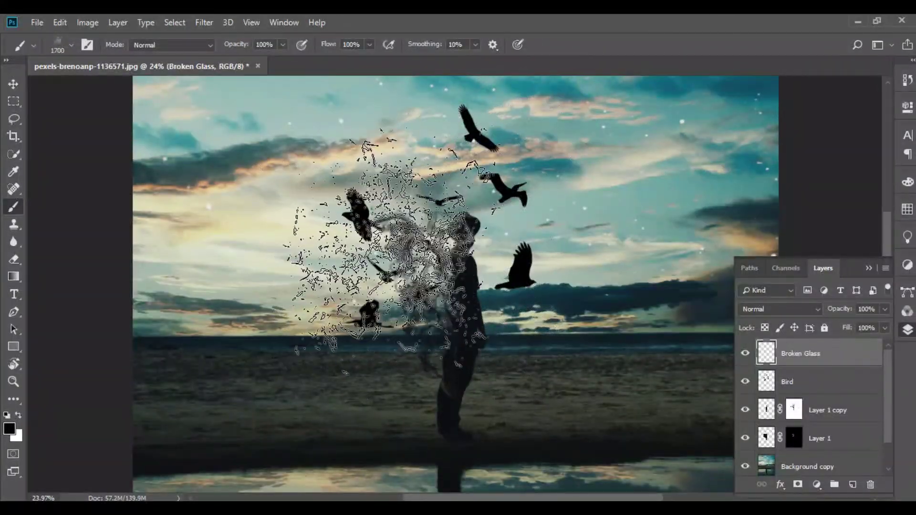
key(bracketleft)
key(bracketleft)
key(bracketleft)
key(bracketleft)
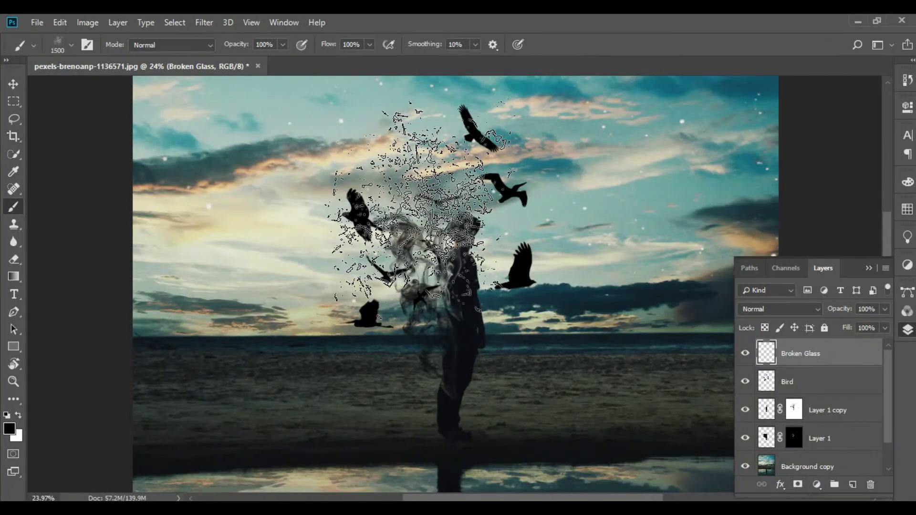
click(23, 335)
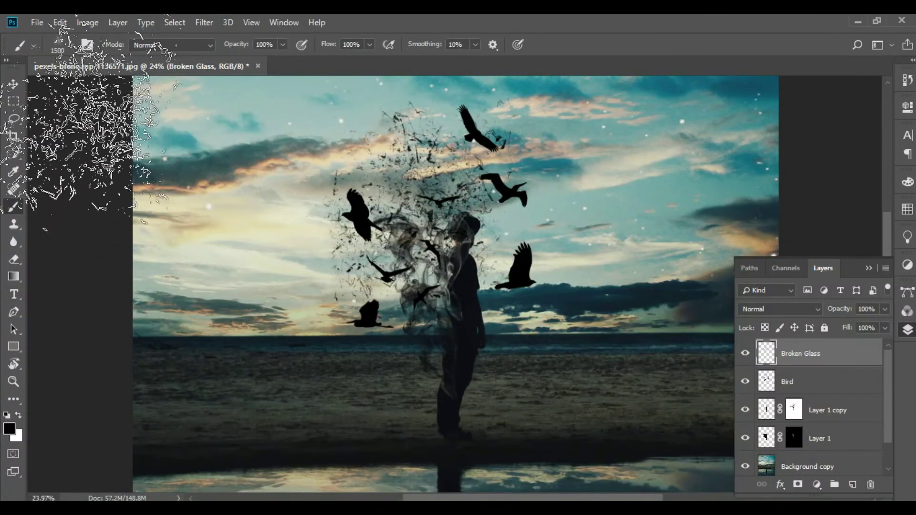
- Switch to the Bg 2 broken-glass brush and reduce its size to 1500
click(71, 45)
scroll(96, 224, down, 1)
scroll(95, 224, down, 1)
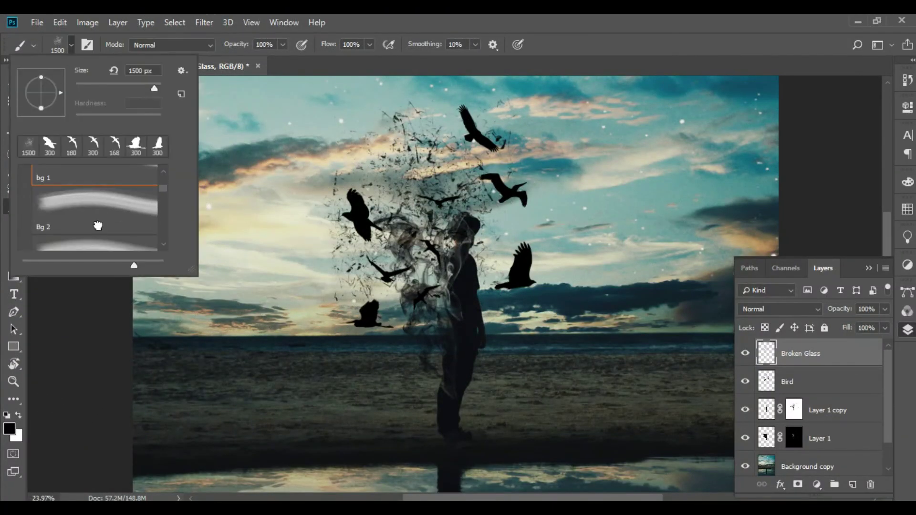
click(96, 210)
key(Return)
key(bracketleft)
key(bracketleft)
key(bracketleft)
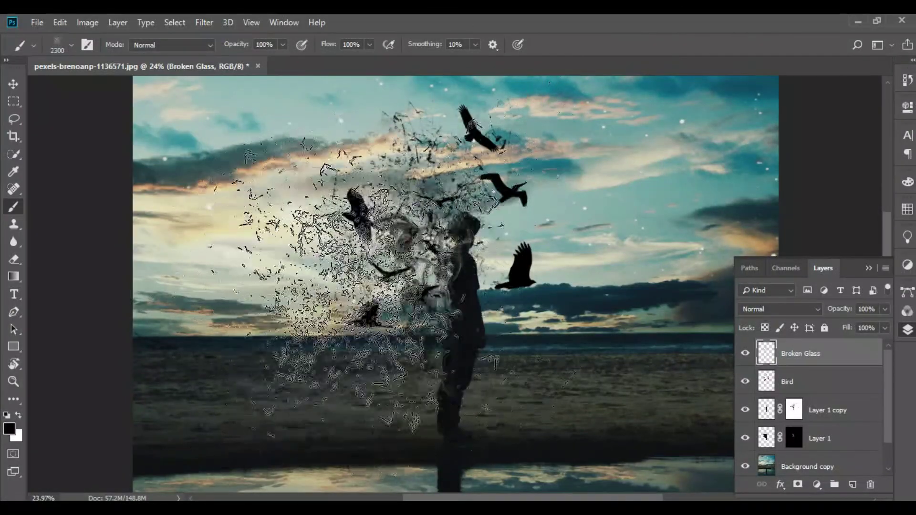
key(bracketleft)
key(bracketleft)
key(bracketleft)
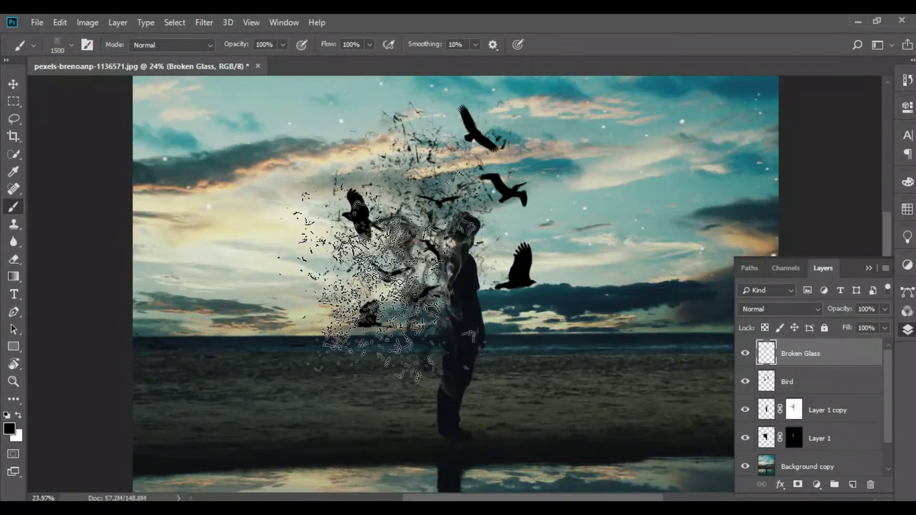
key(bracketleft)
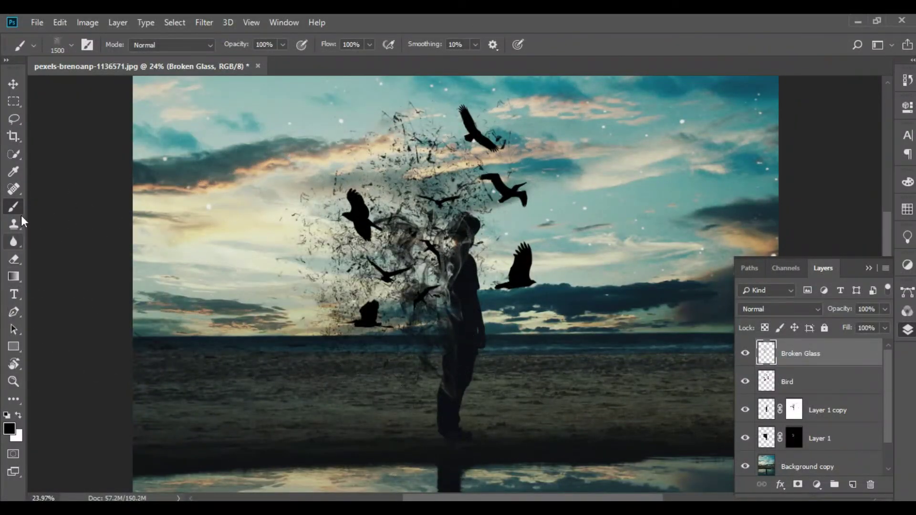
- Try another broken-glass brush variant above the man, then undo that stamp
click(71, 45)
scroll(96, 215, down, 3)
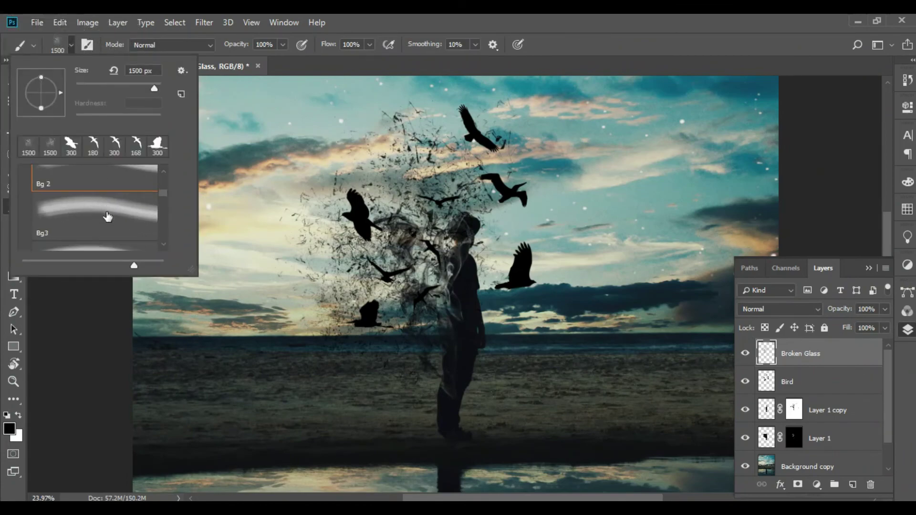
click(96, 222)
key(Return)
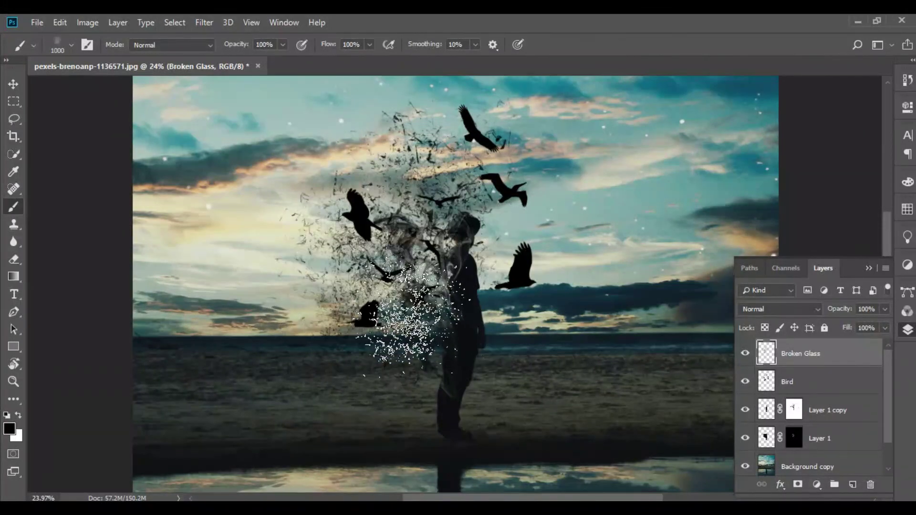
click(401, 127)
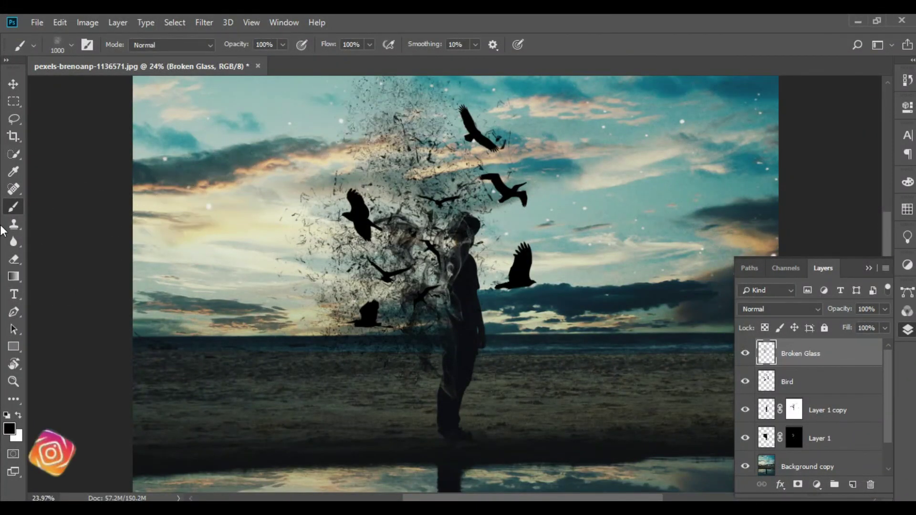
key(ctrl+z)
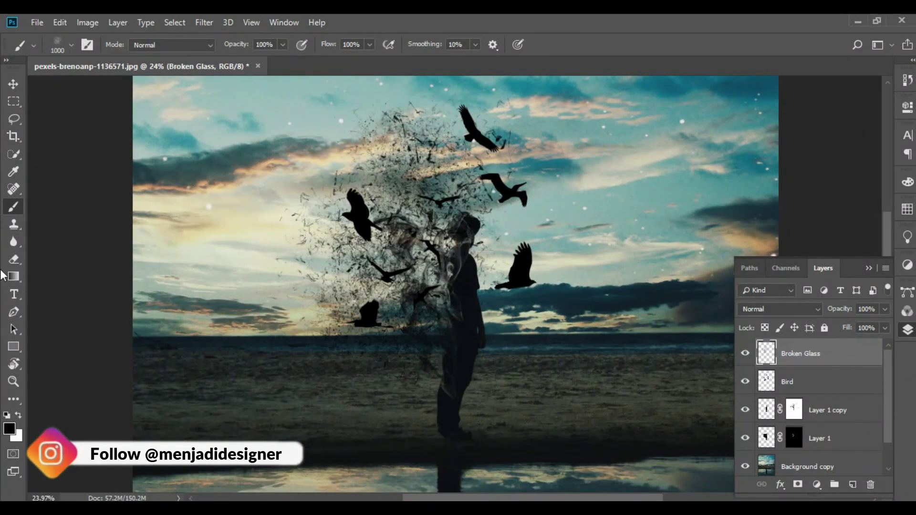
- Switch to the Move tool, adjust the zoom, and collapse the Layers panel
click(13, 84)
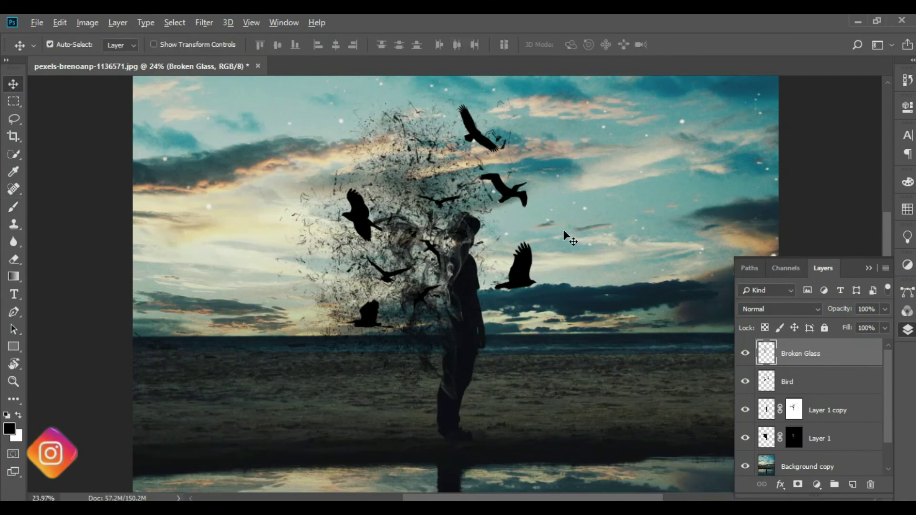
scroll(563, 230, down, 3)
scroll(576, 217, up, 2)
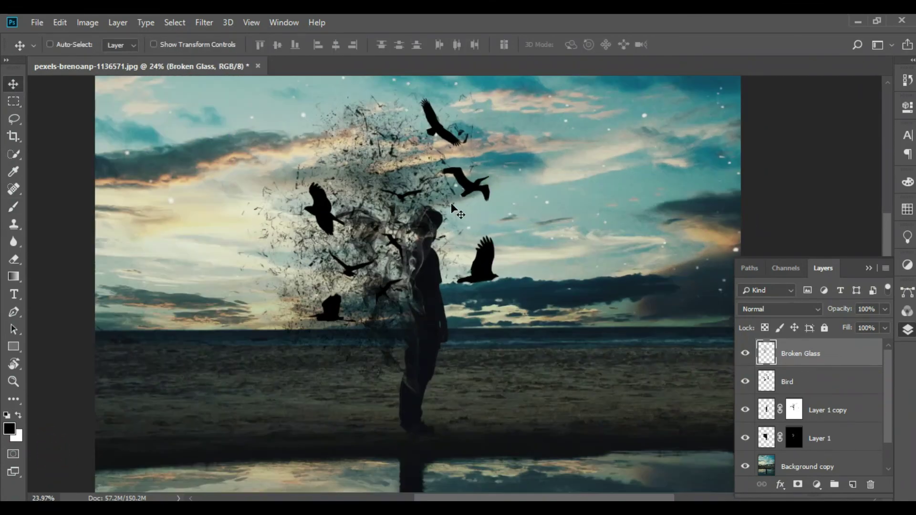
scroll(452, 204, up, 1)
click(867, 270)
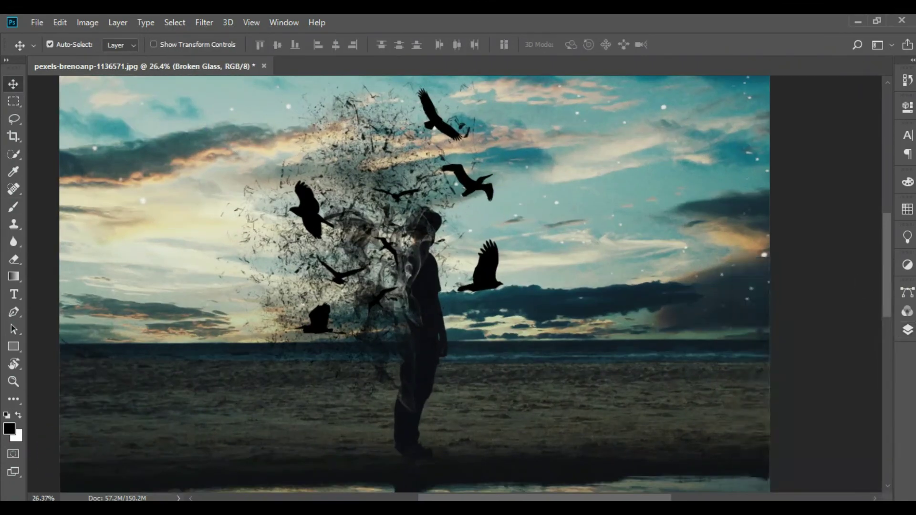